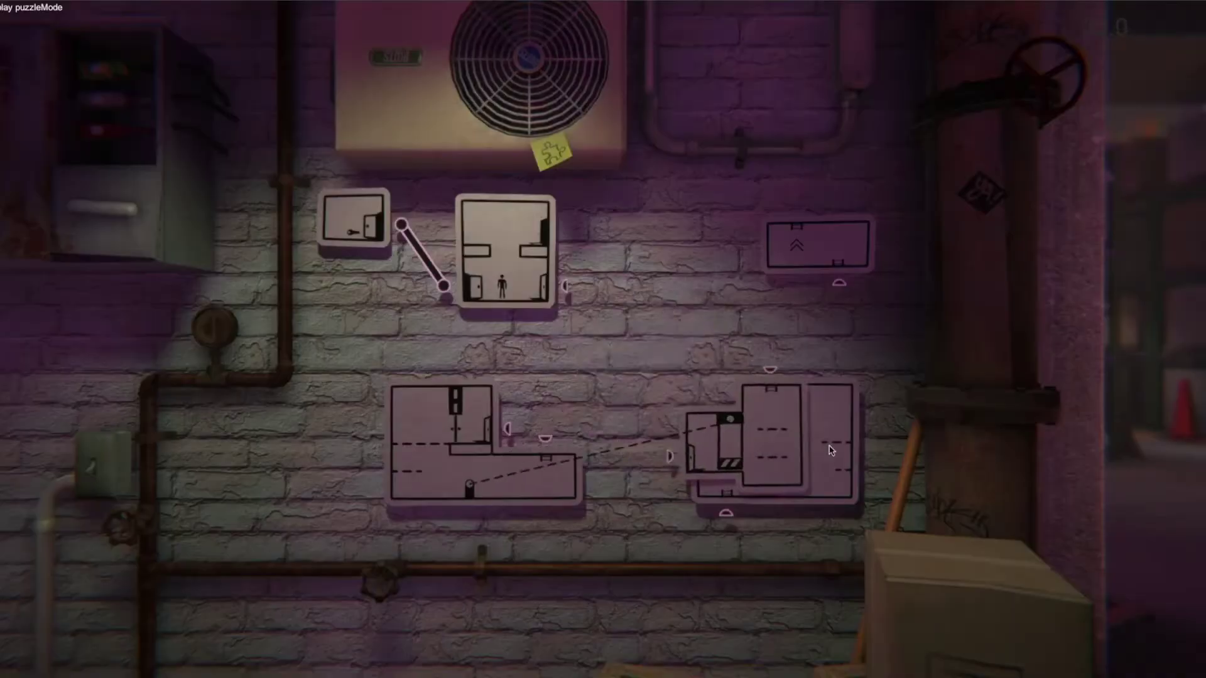
- Pull the right tile out of the bottom-right panel group
{"action": "left_click_drag", "start_coordinate": [829, 450], "coordinate": [702, 324]}
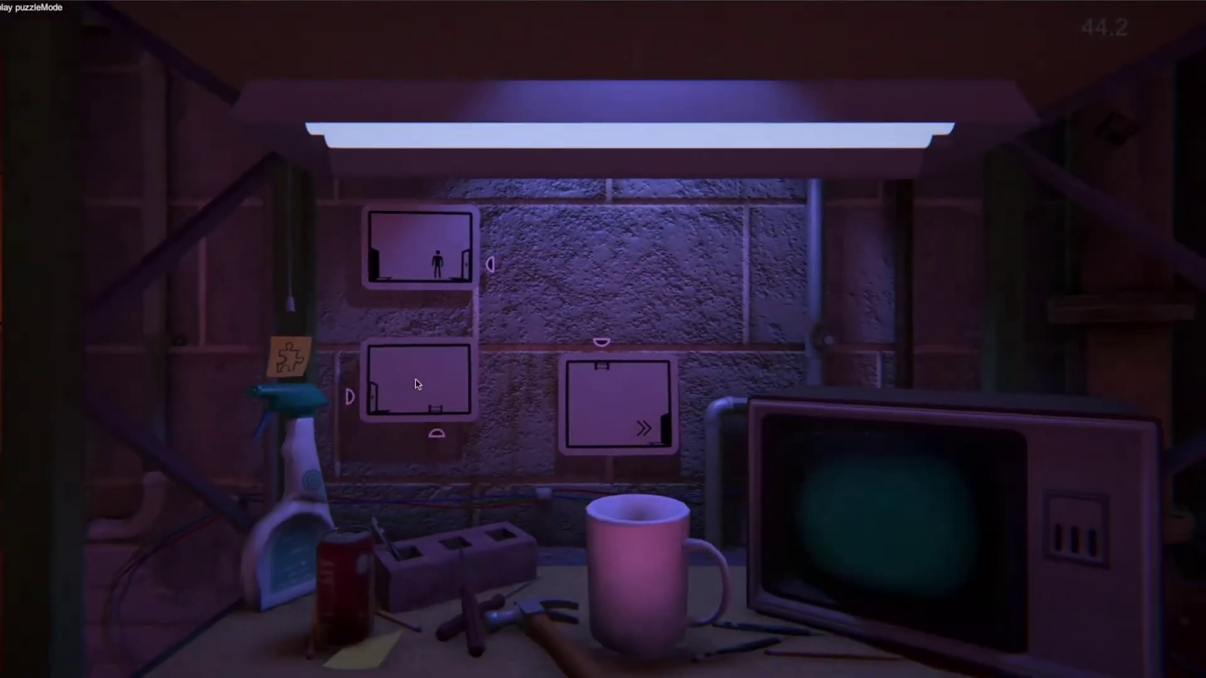
- Move the lower-left wall panel beside the stick figure's panel
{"action": "left_click_drag", "start_coordinate": [440, 377], "coordinate": [640, 235]}
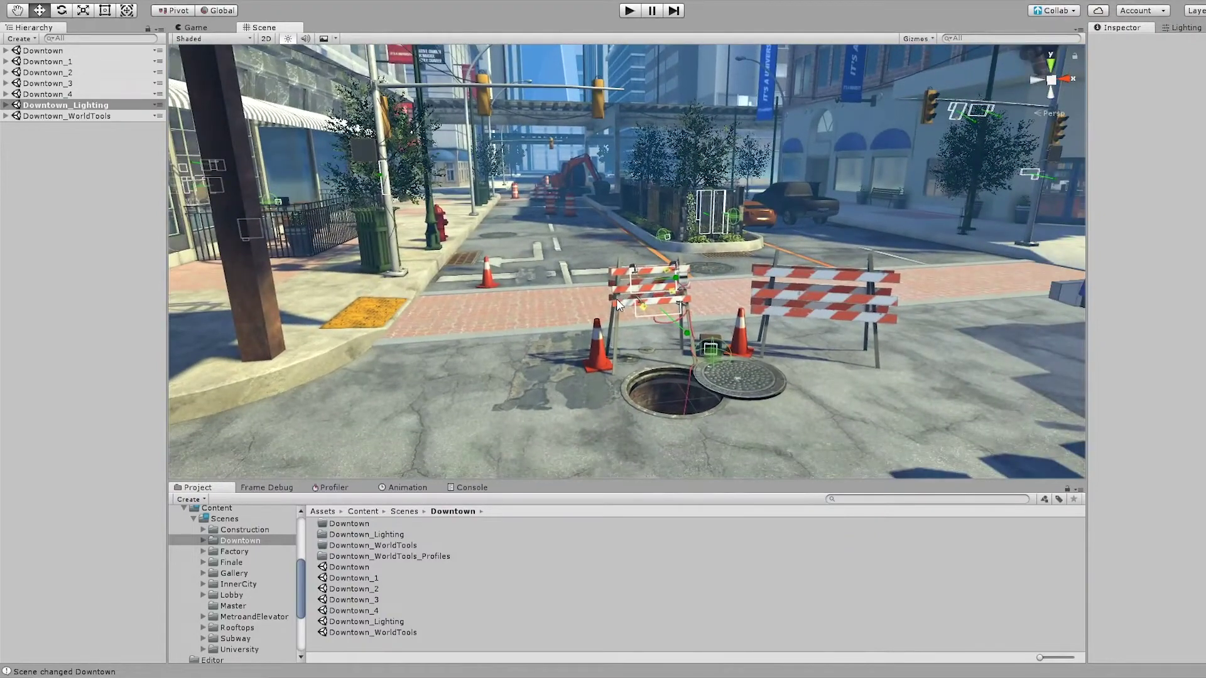
- Fly the Scene camera in toward the striped barricades and the open manhole
{"action": "right_click_drag", "start_coordinate": [563, 277], "coordinate": [501, 310]}
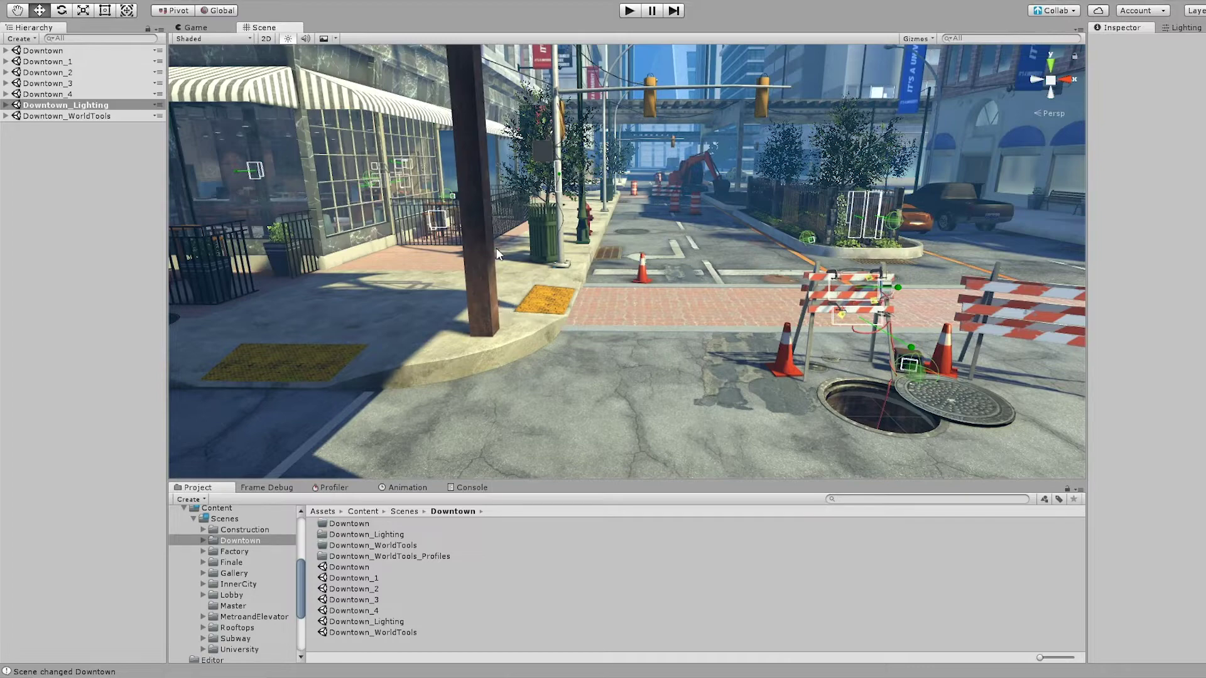
{"action": "right_click_drag", "start_coordinate": [514, 258], "coordinate": [535, 259]}
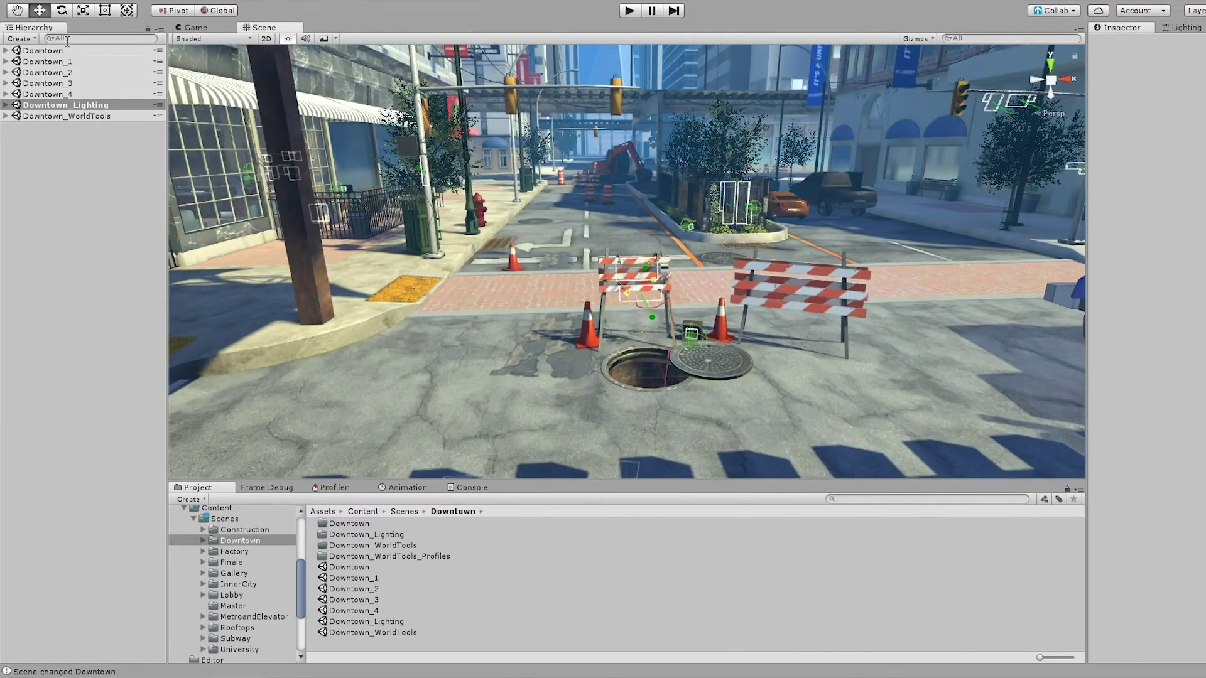
{"action": "left_click", "coordinate": [49, 53]}
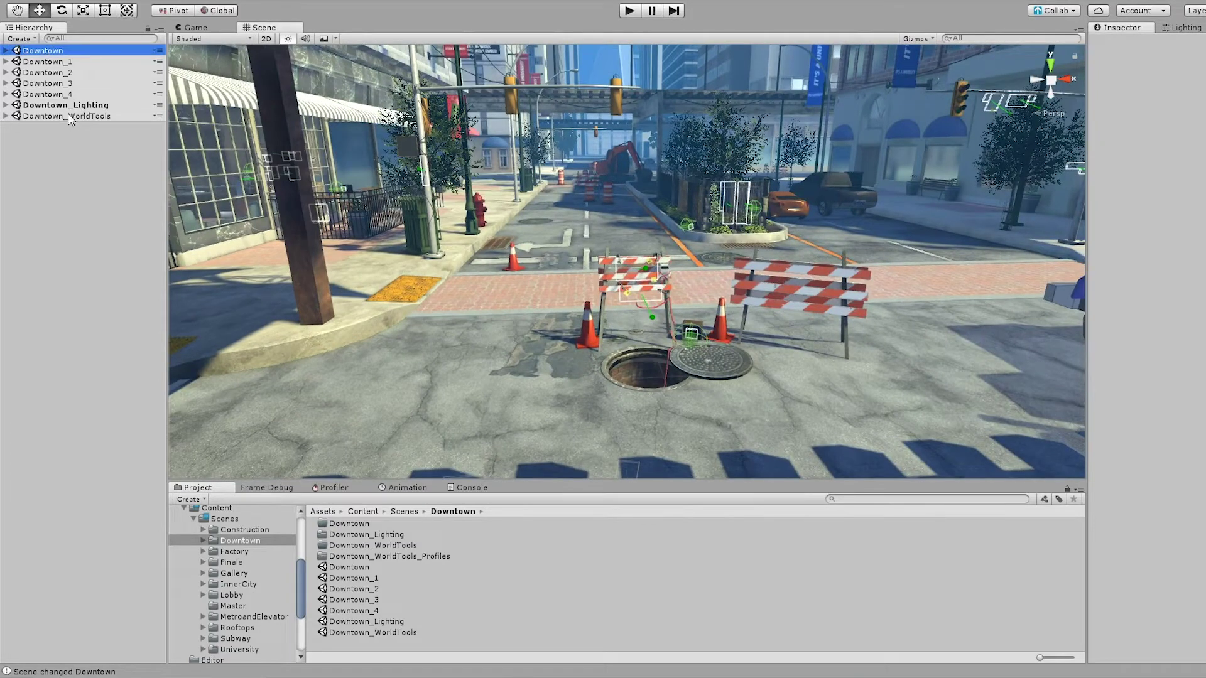
{"action": "left_click", "coordinate": [68, 116], "text": "shift"}
{"action": "left_click", "coordinate": [81, 207]}
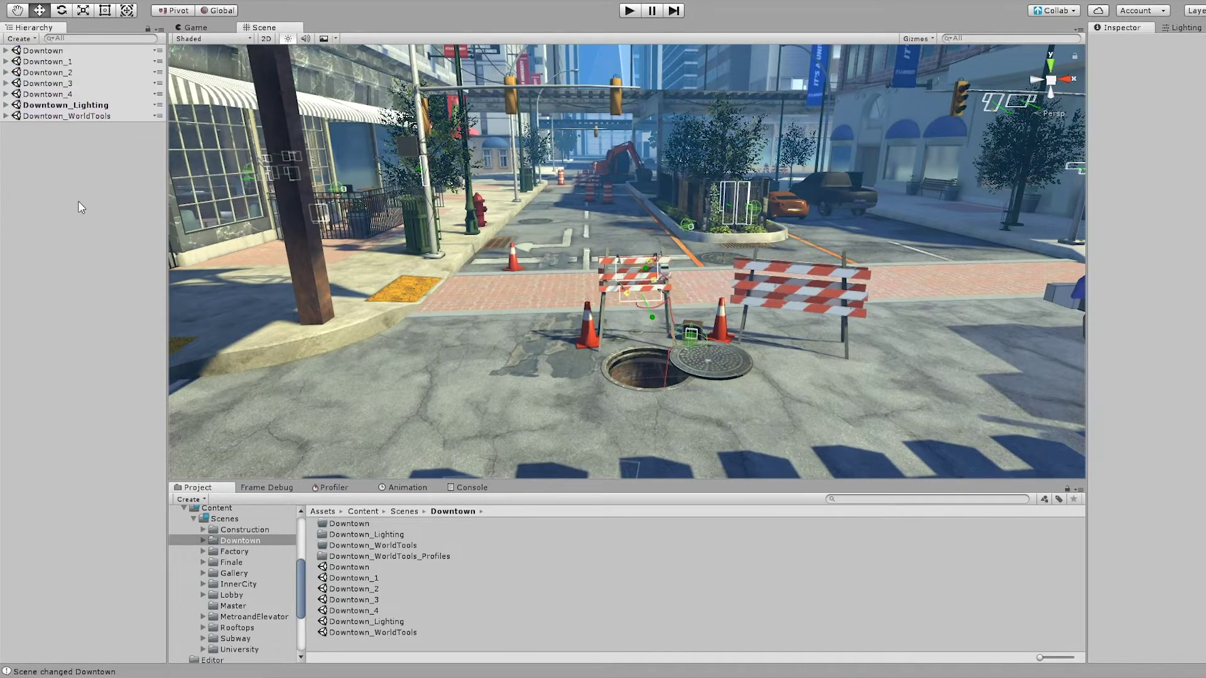
{"action": "left_click", "coordinate": [60, 117]}
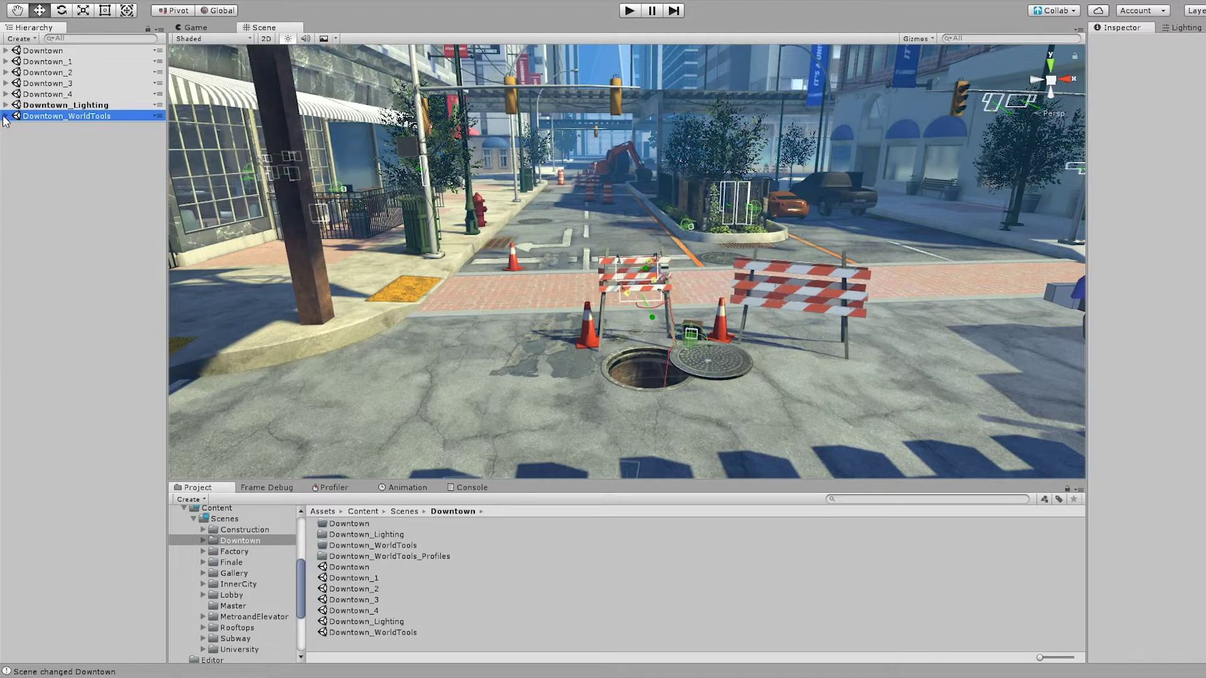
{"action": "left_click", "coordinate": [5, 116]}
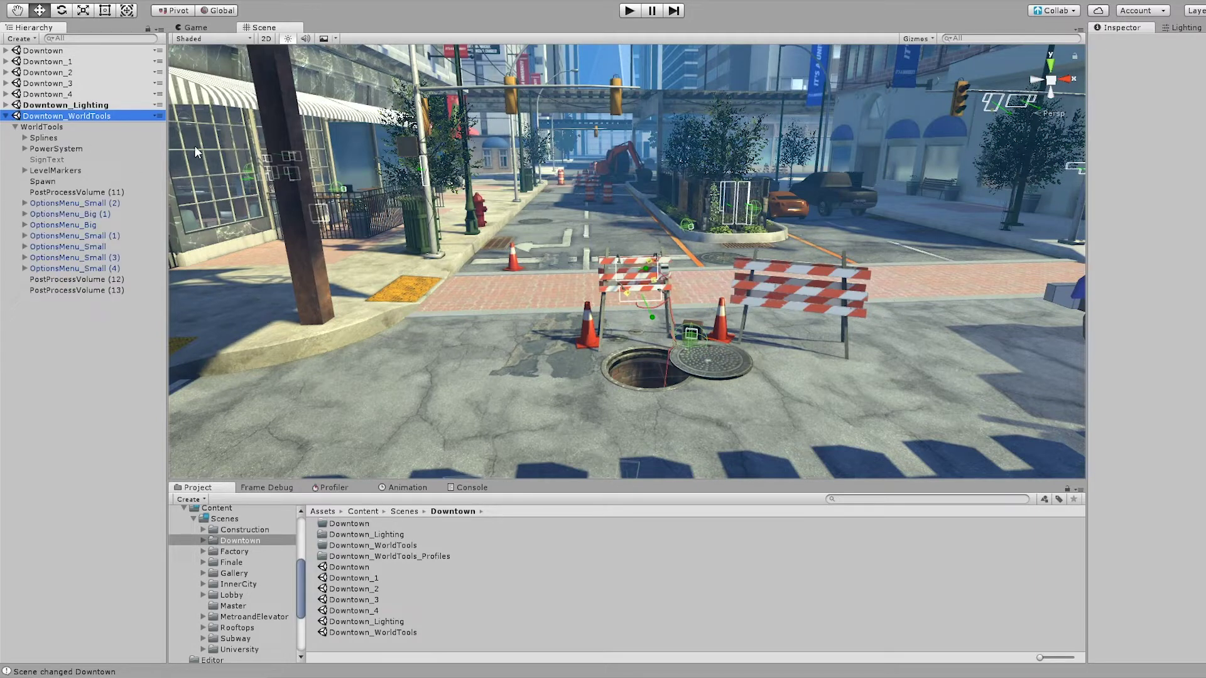
{"action": "left_click", "coordinate": [14, 128]}
{"action": "left_click", "coordinate": [5, 117]}
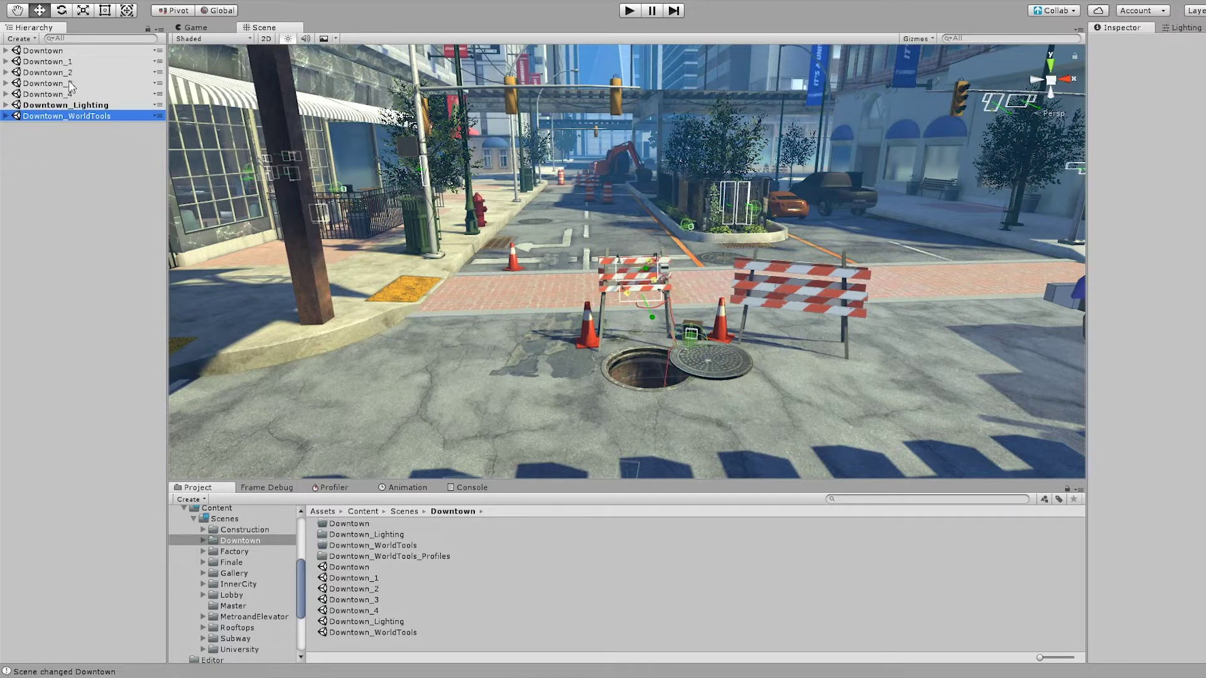
{"action": "left_click", "coordinate": [59, 142]}
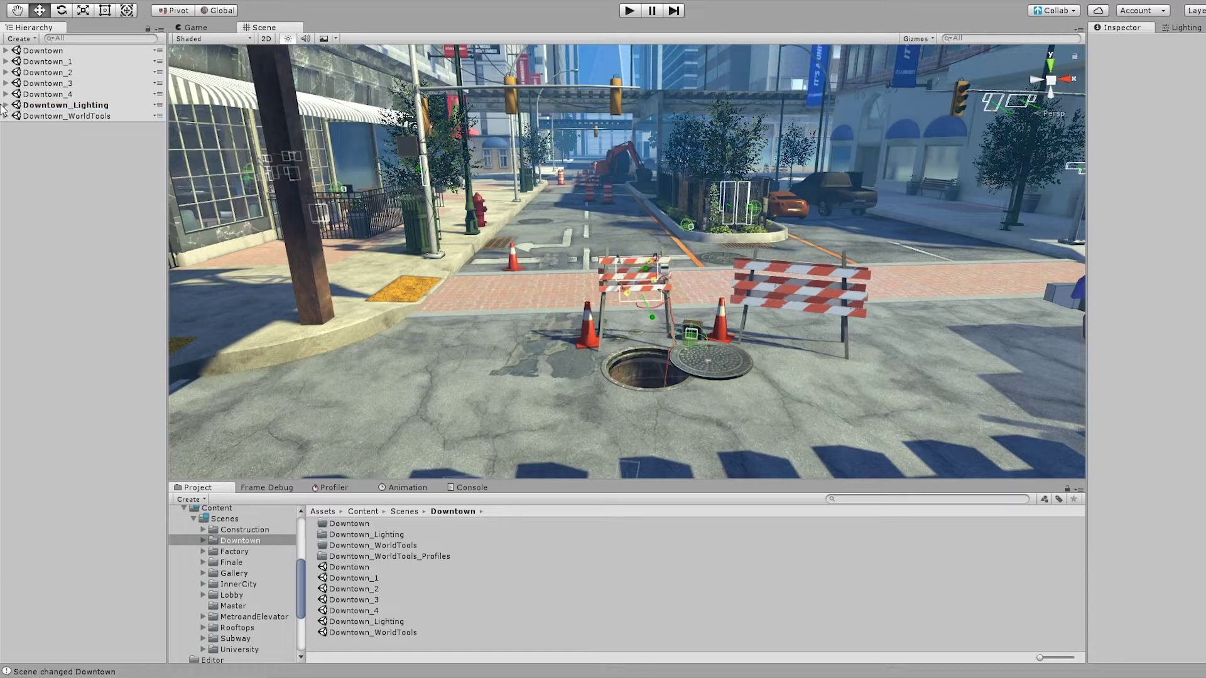
{"action": "left_click", "coordinate": [54, 51]}
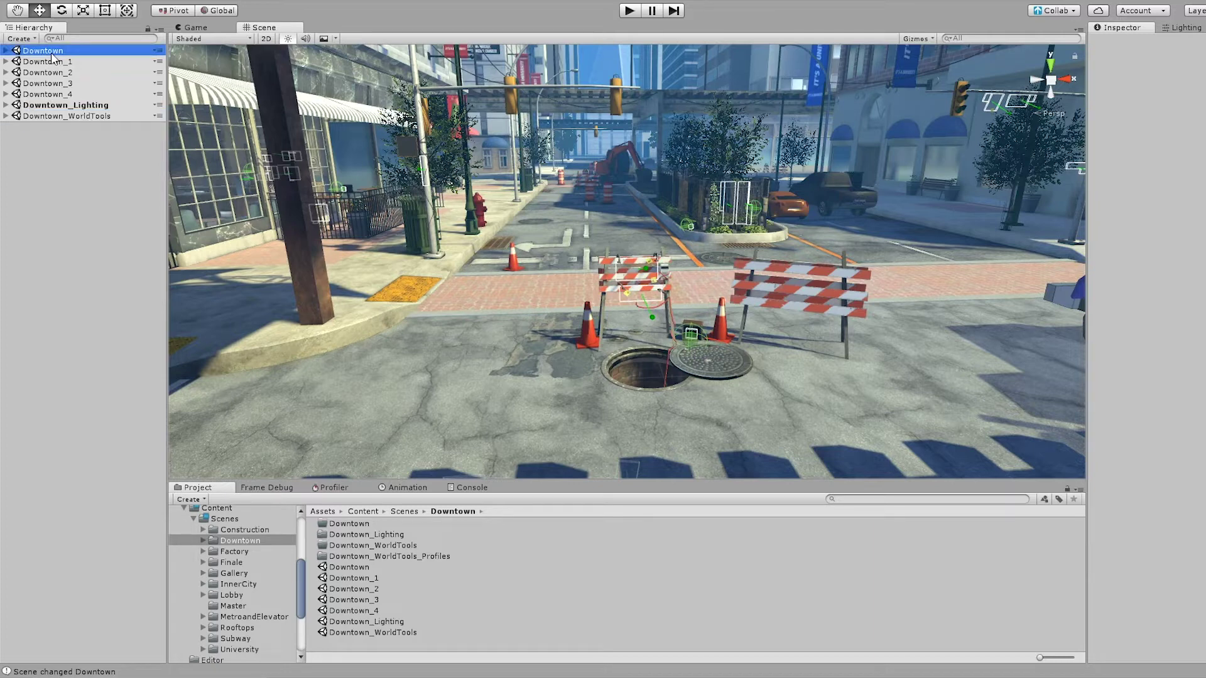
{"action": "left_click", "coordinate": [59, 94], "text": "shift"}
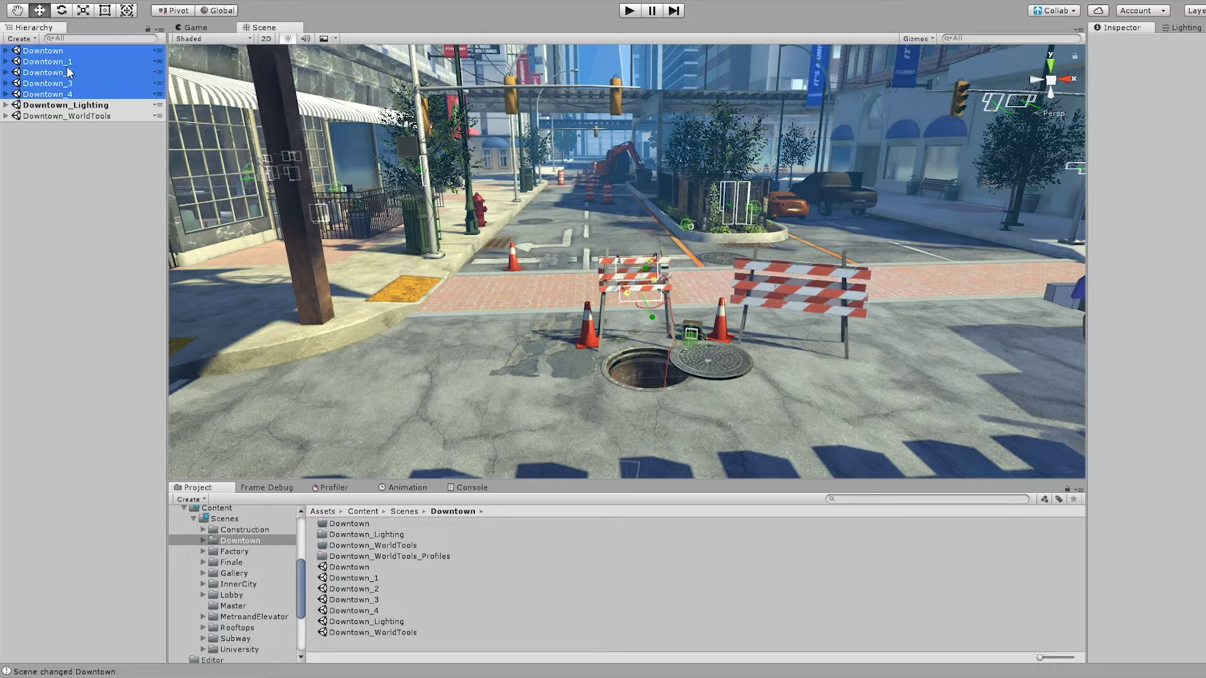
{"action": "left_click", "coordinate": [52, 177]}
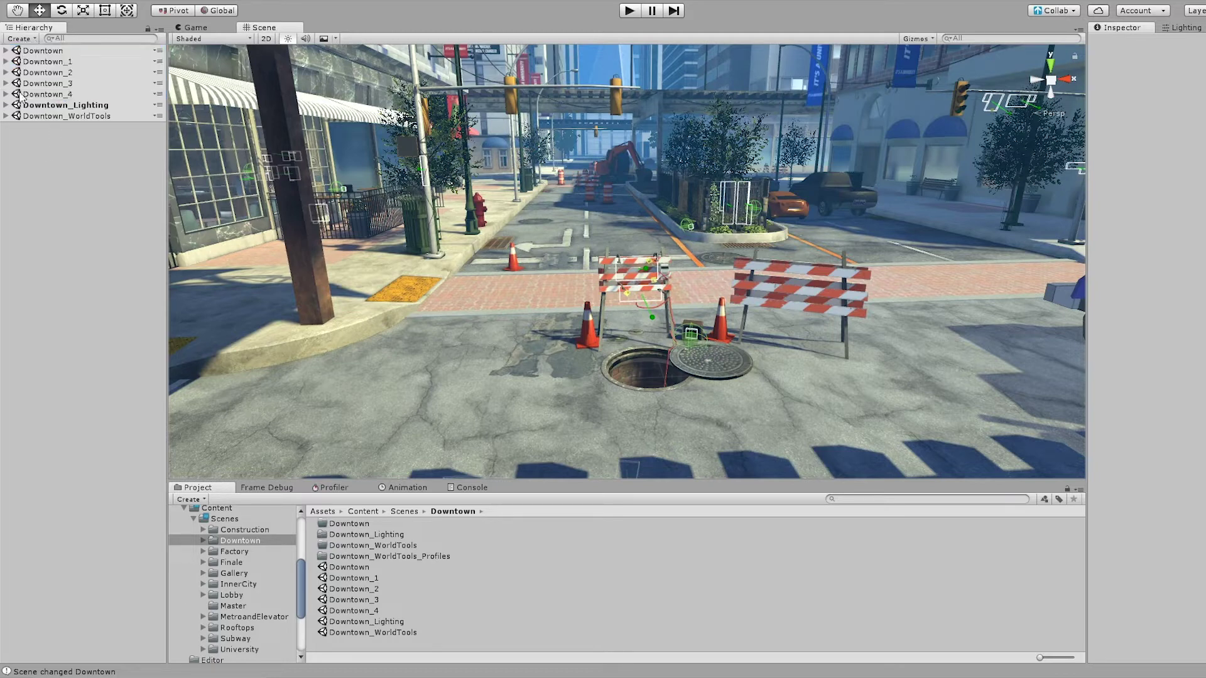
{"action": "left_click", "coordinate": [36, 54]}
{"action": "left_click", "coordinate": [54, 129]}
{"action": "left_click", "coordinate": [39, 51]}
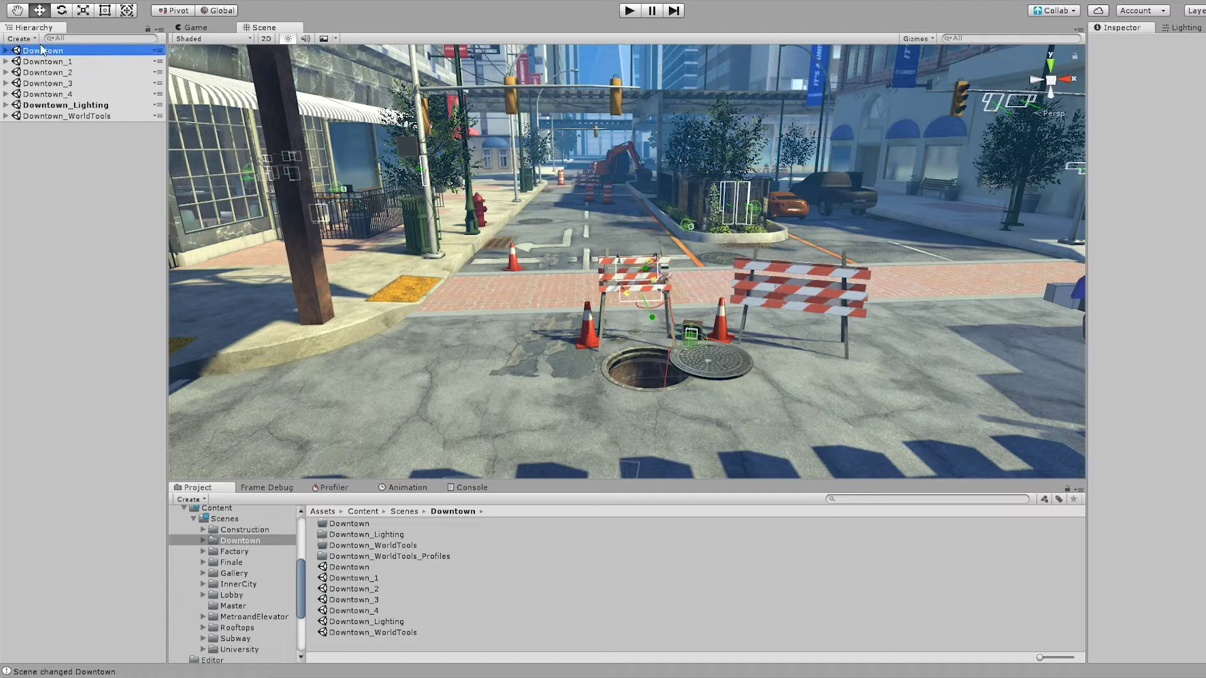
{"action": "left_click", "coordinate": [54, 73]}
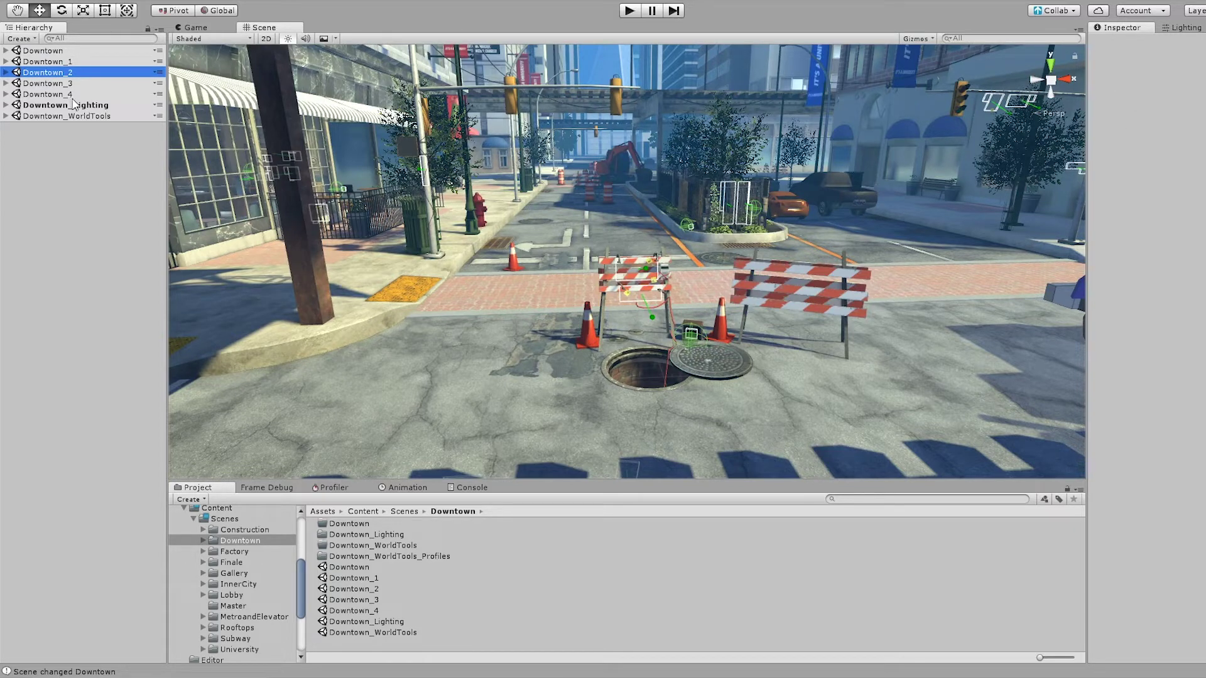
{"action": "left_click", "coordinate": [23, 105]}
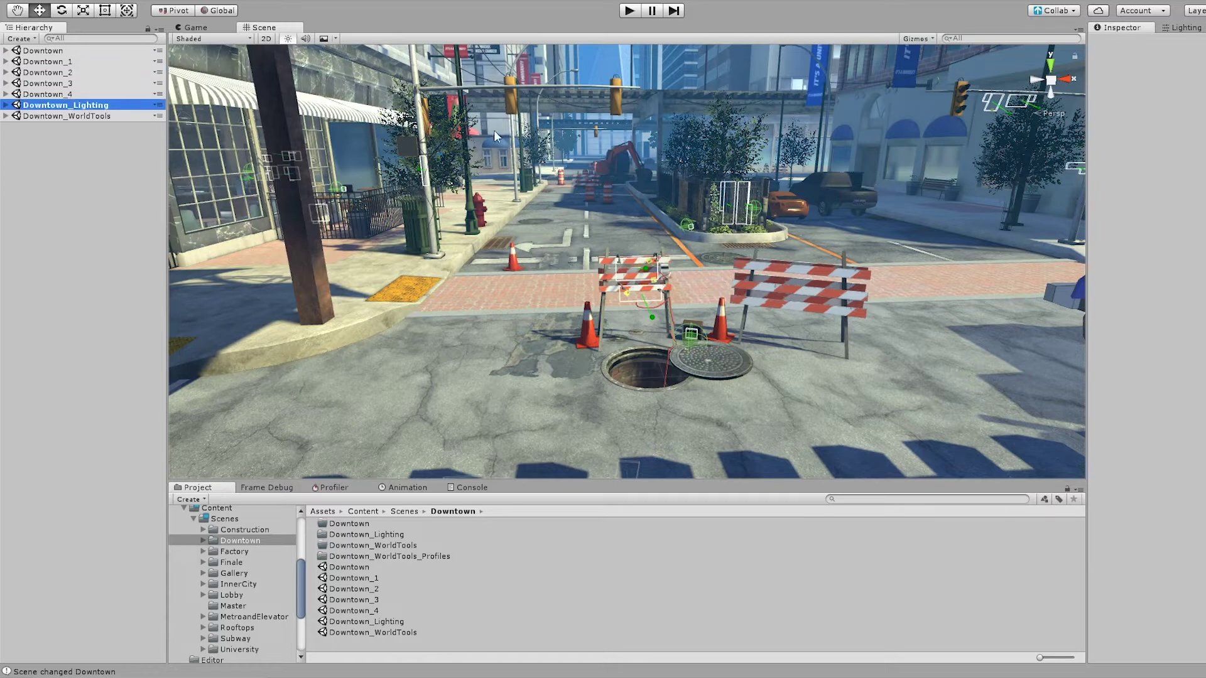
{"action": "left_click", "coordinate": [5, 105]}
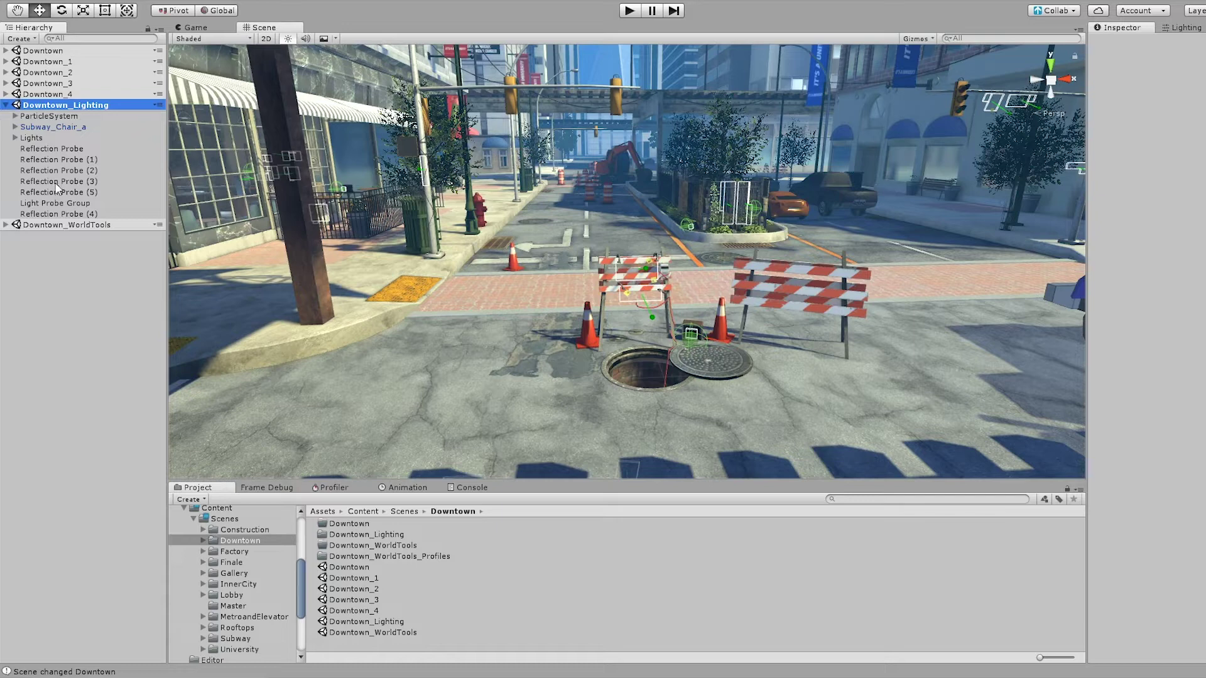
{"action": "left_click", "coordinate": [15, 138]}
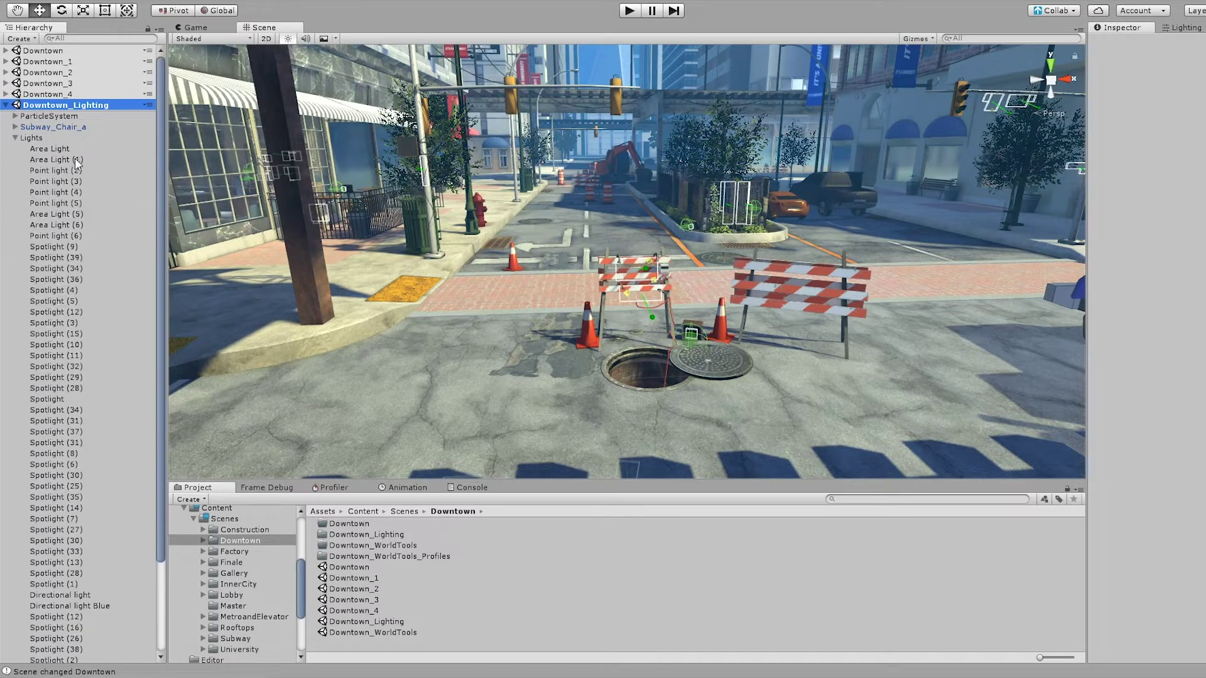
{"action": "left_click", "coordinate": [15, 138]}
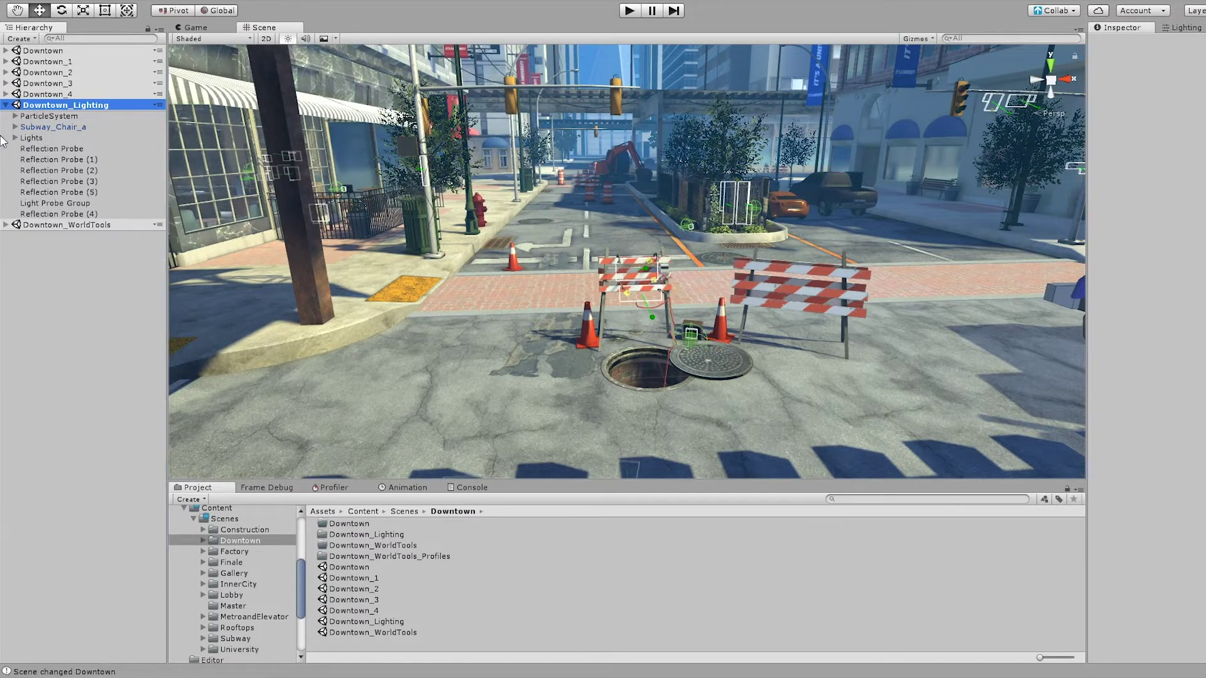
{"action": "left_click", "coordinate": [58, 151]}
{"action": "left_click", "coordinate": [56, 162]}
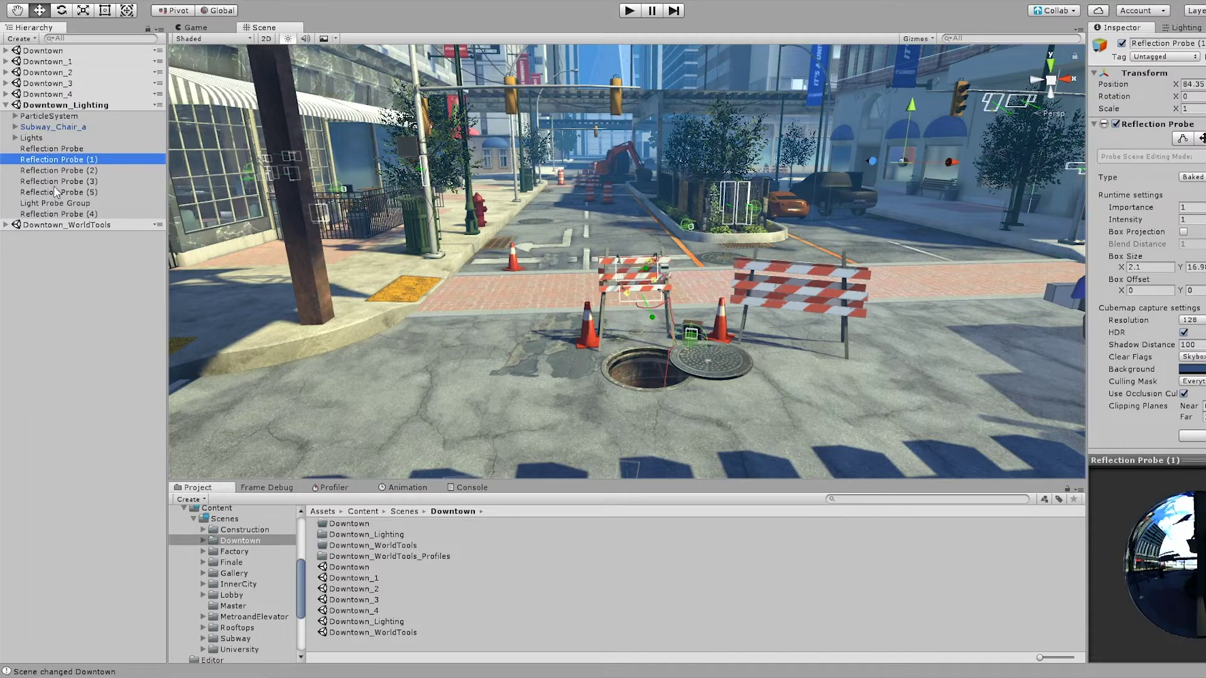
{"action": "left_click", "coordinate": [73, 317]}
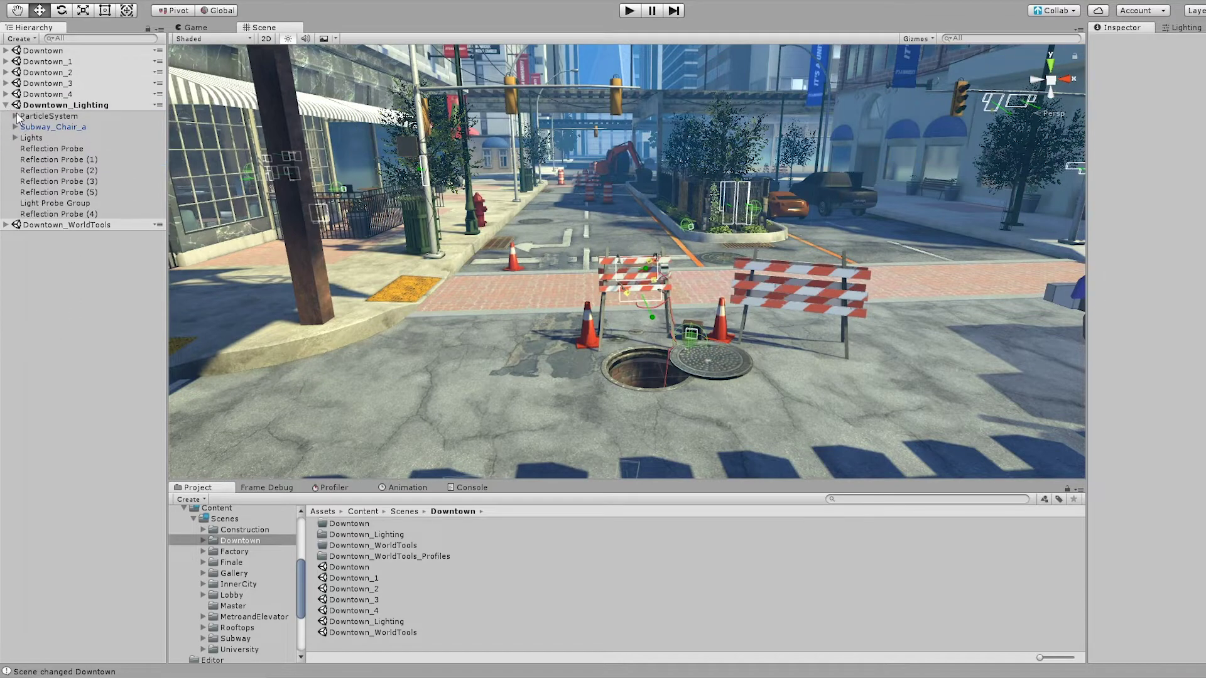
{"action": "left_click", "coordinate": [7, 105]}
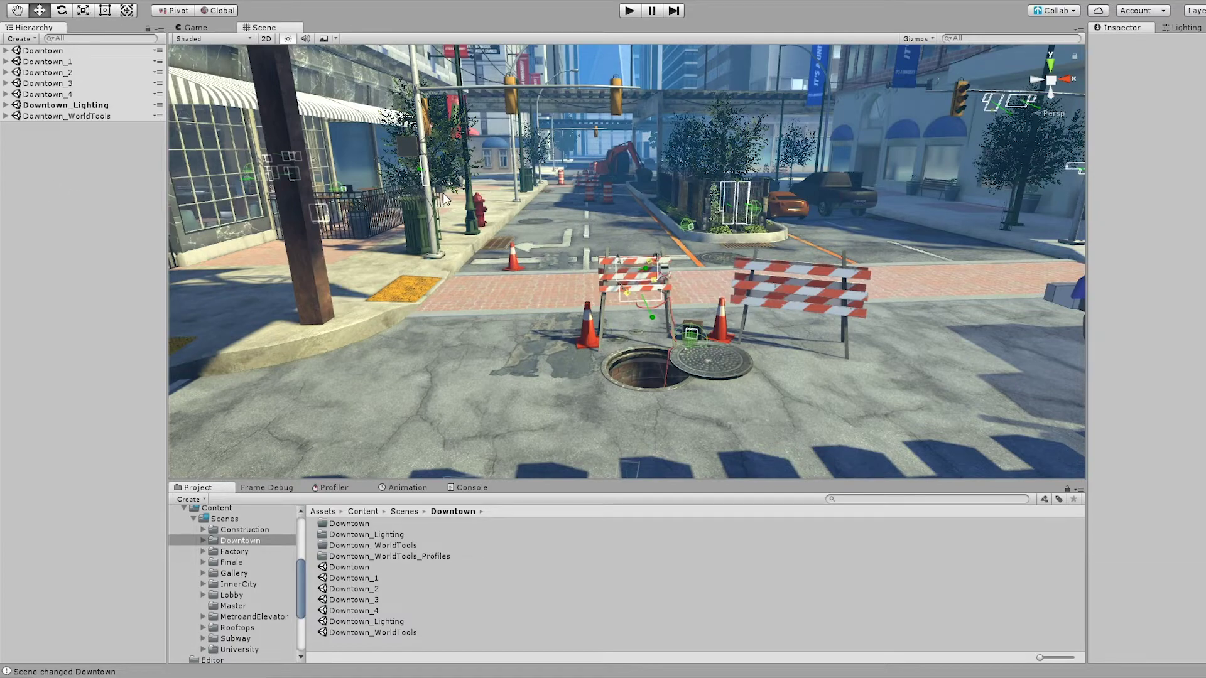
- Expand Downtown_WorldTools and its WorldTools group in the Hierarchy
{"action": "right_click_drag", "start_coordinate": [445, 198], "coordinate": [397, 196]}
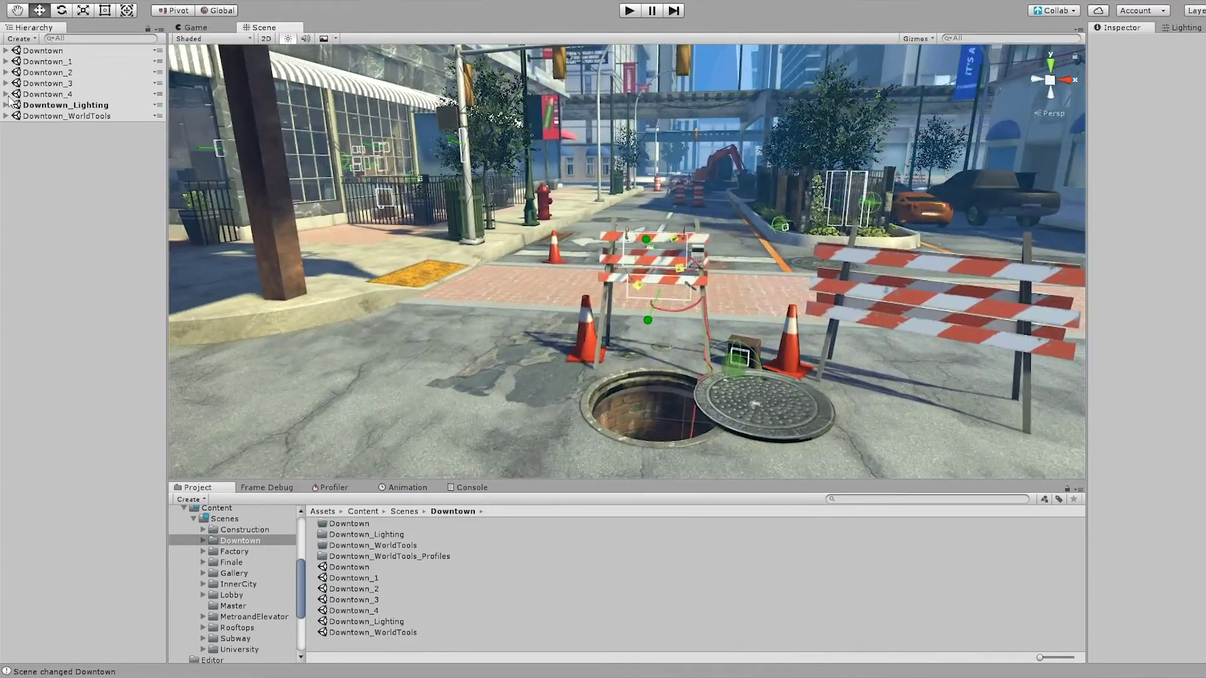
{"action": "left_click", "coordinate": [6, 116]}
{"action": "left_click", "coordinate": [15, 128]}
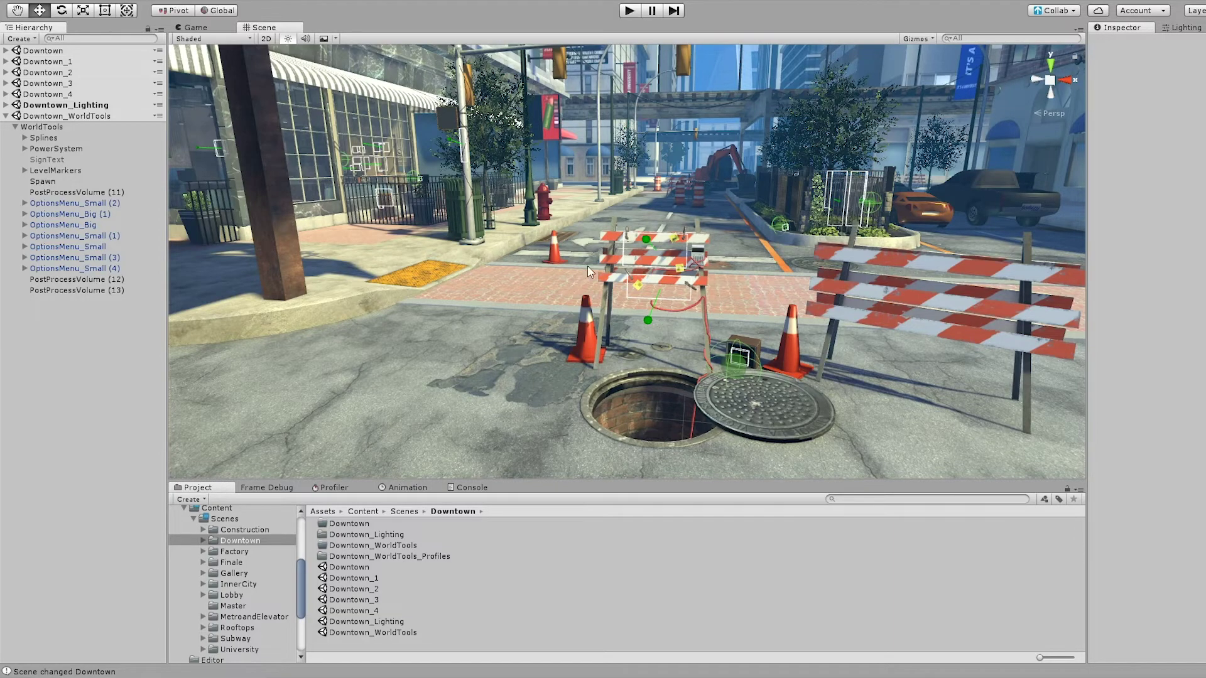
- Frame and orbit the barricade, then select the SignGroupData sign template to inspect it
{"action": "key", "text": "f"}
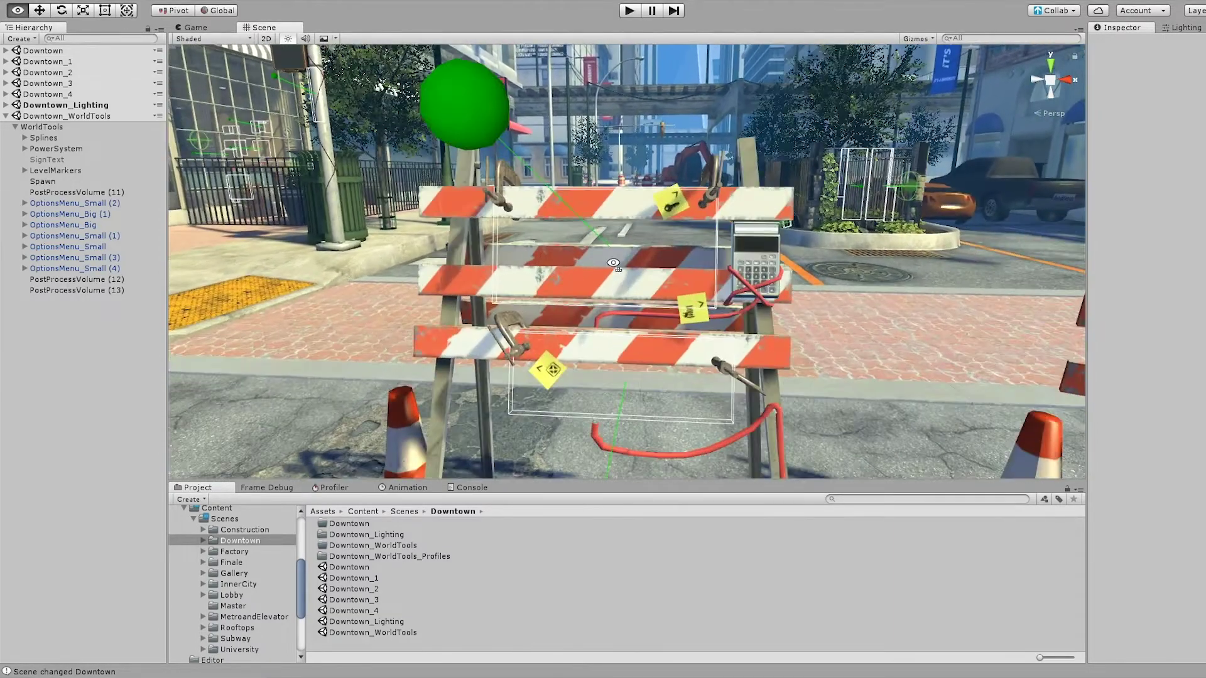
{"action": "left_click_drag", "start_coordinate": [616, 263], "coordinate": [771, 285], "text": "alt"}
{"action": "scroll", "coordinate": [771, 286], "scroll_direction": "down", "scroll_amount": 6}
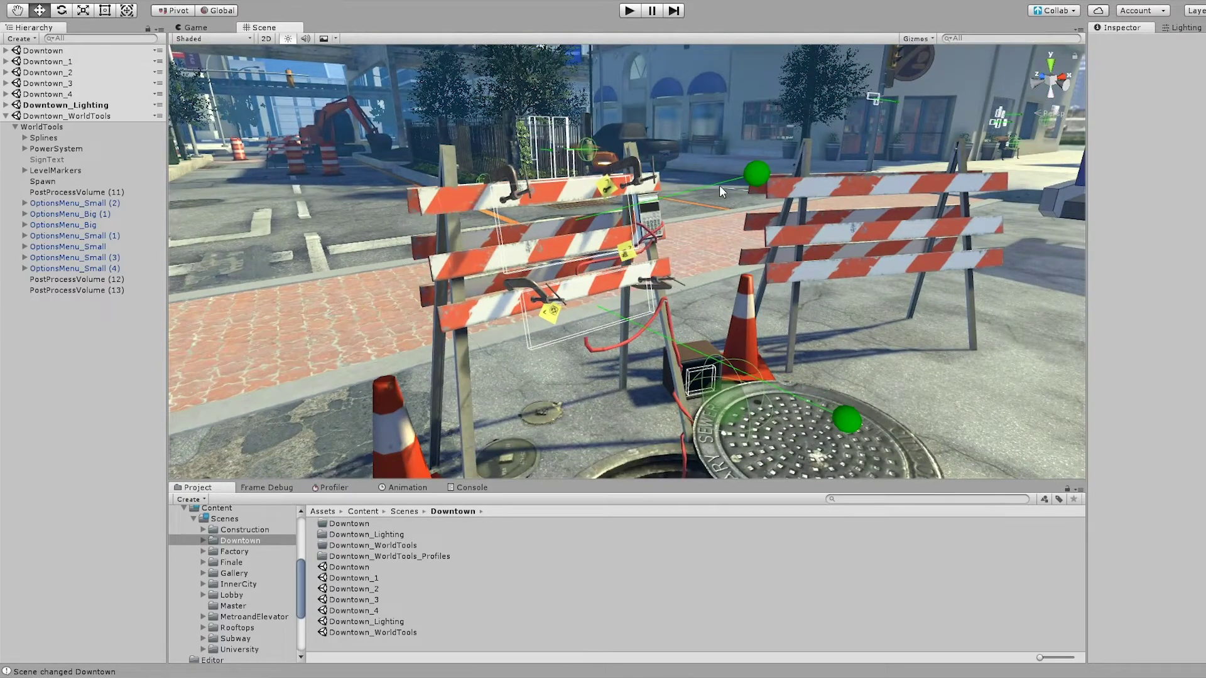
{"action": "left_click", "coordinate": [758, 182]}
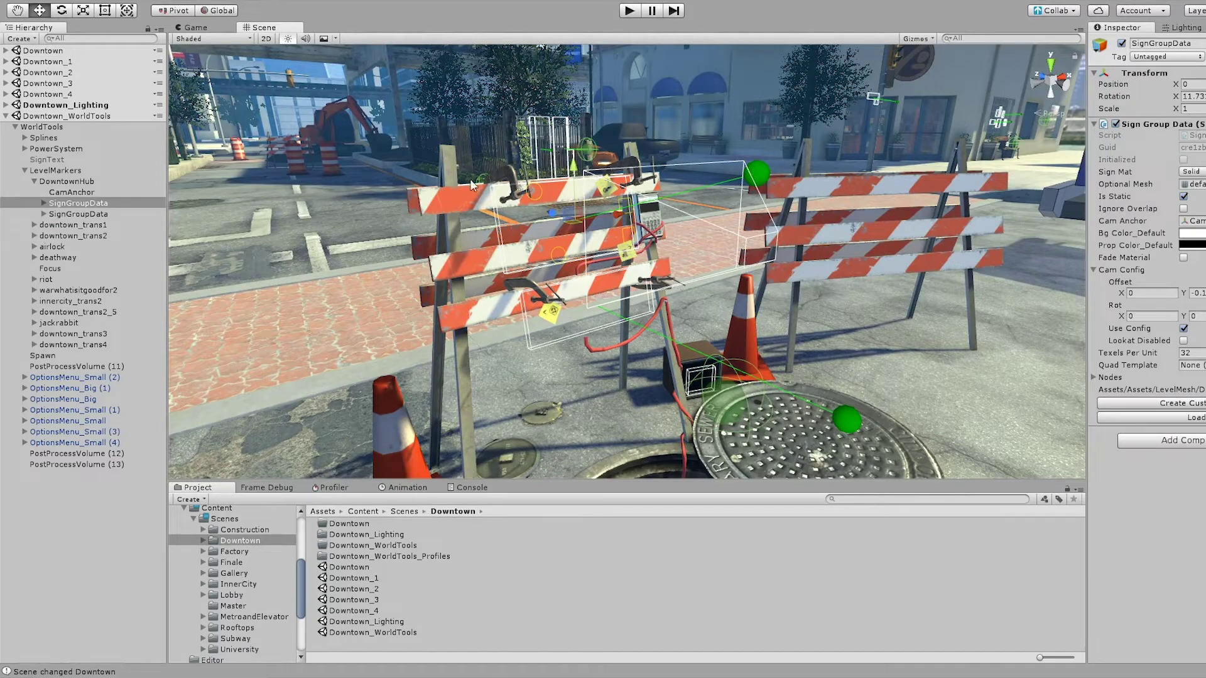
{"action": "left_click_drag", "start_coordinate": [513, 261], "coordinate": [1005, 151], "text": "alt"}
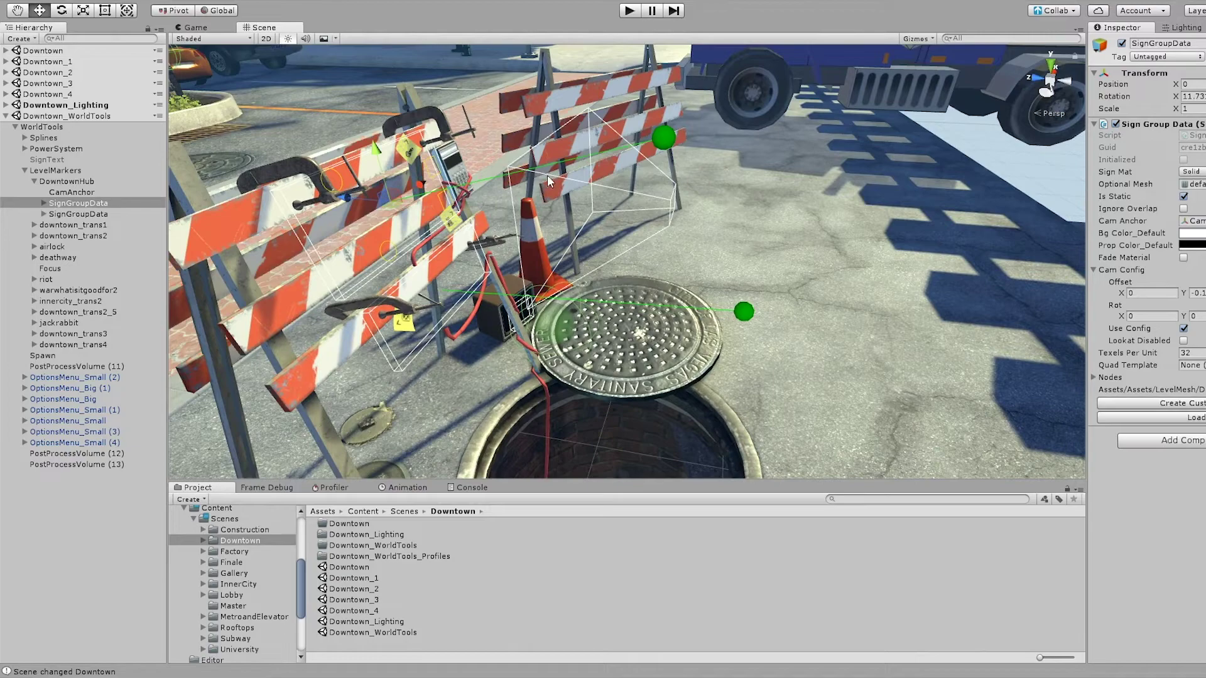
{"action": "left_click_drag", "start_coordinate": [548, 175], "coordinate": [516, 151], "text": "alt"}
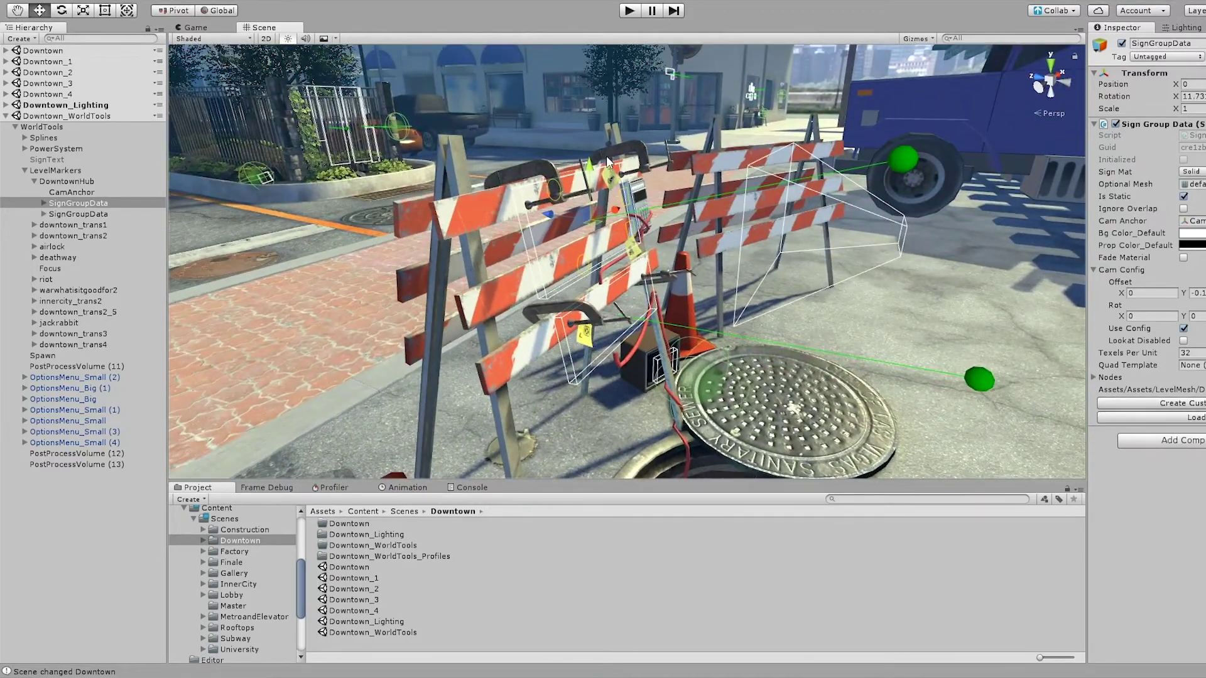
{"action": "left_click_drag", "start_coordinate": [644, 180], "coordinate": [633, 258], "text": "alt"}
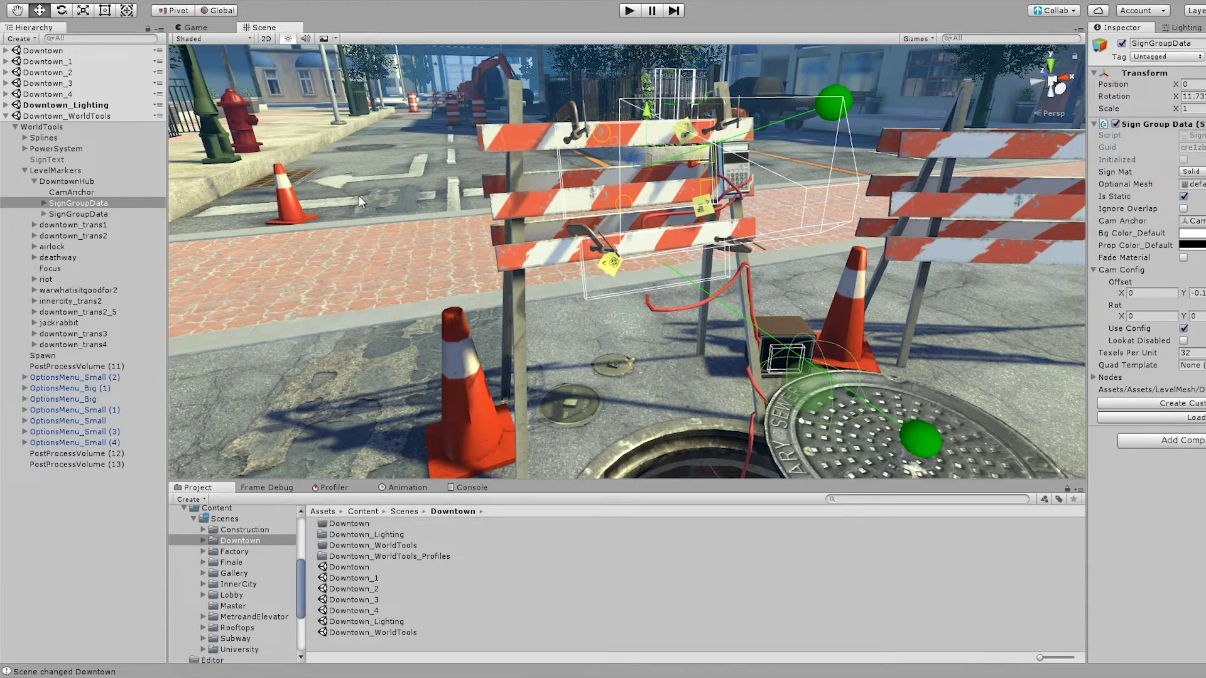
- Collapse the LevelMarkers, WorldTools and Downtown_WorldTools groups in the Hierarchy
{"action": "left_click", "coordinate": [26, 171]}
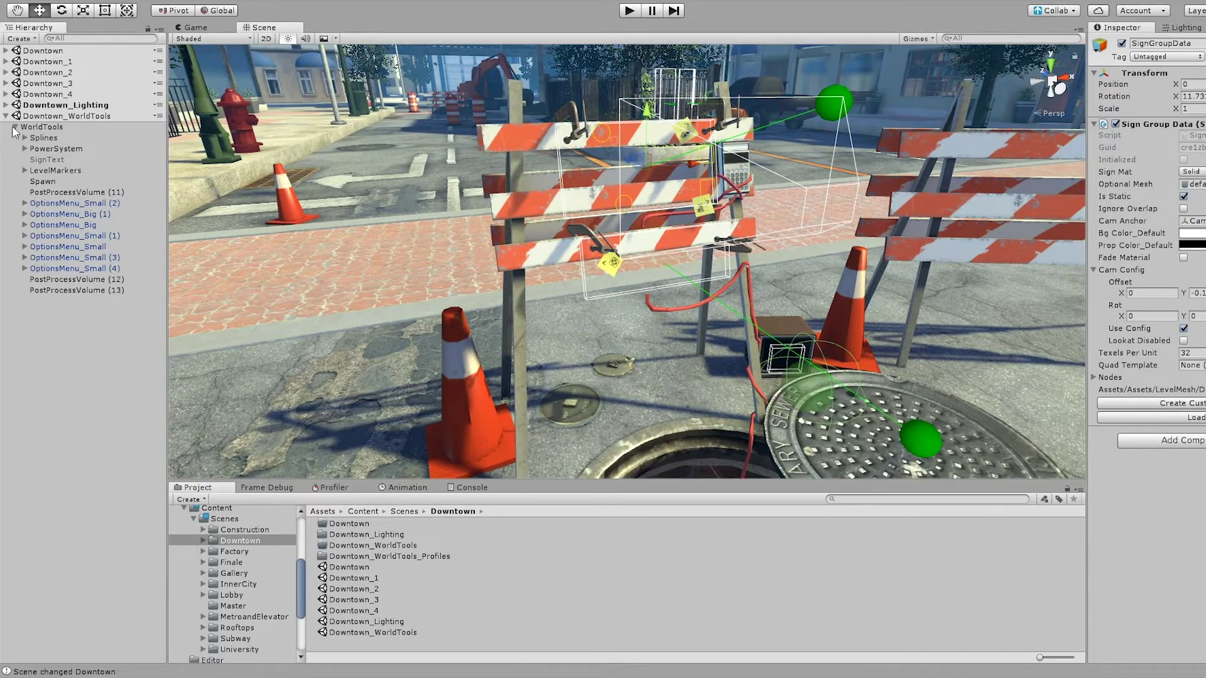
{"action": "left_click", "coordinate": [14, 127]}
{"action": "left_click", "coordinate": [6, 115]}
- Show the Scenes folder in the Project panel and scroll to its scene files
{"action": "right_click_drag", "start_coordinate": [565, 210], "coordinate": [393, 187]}
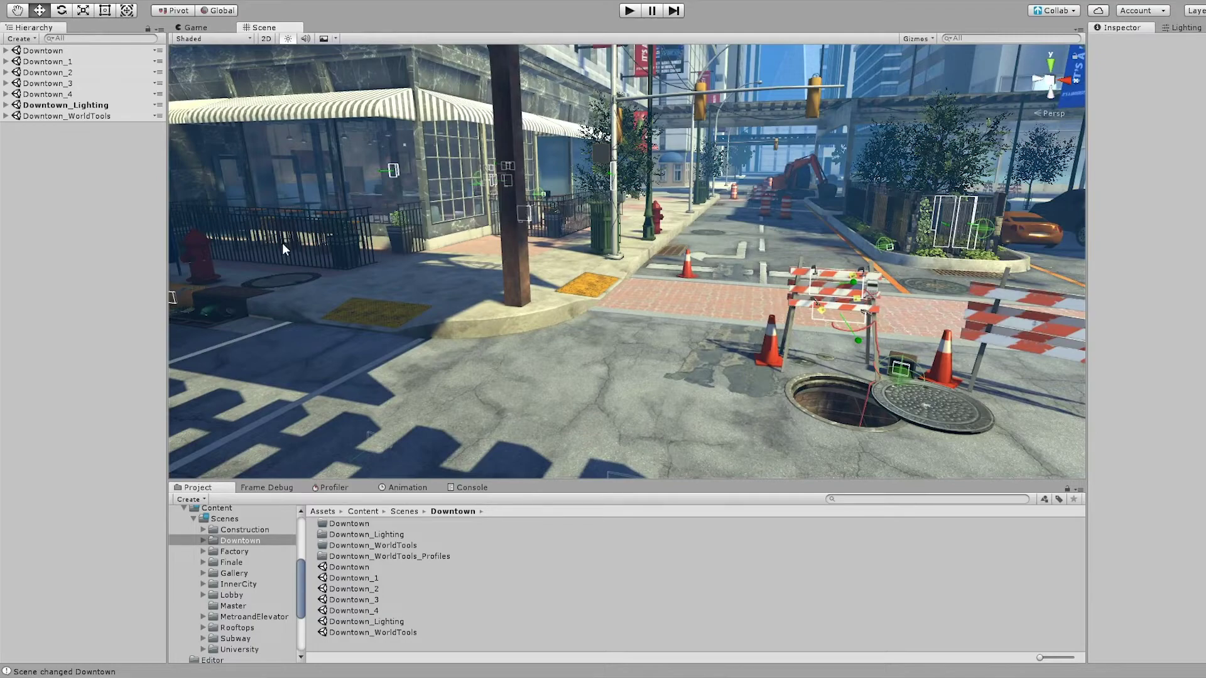
{"action": "right_click_drag", "start_coordinate": [307, 283], "coordinate": [499, 413]}
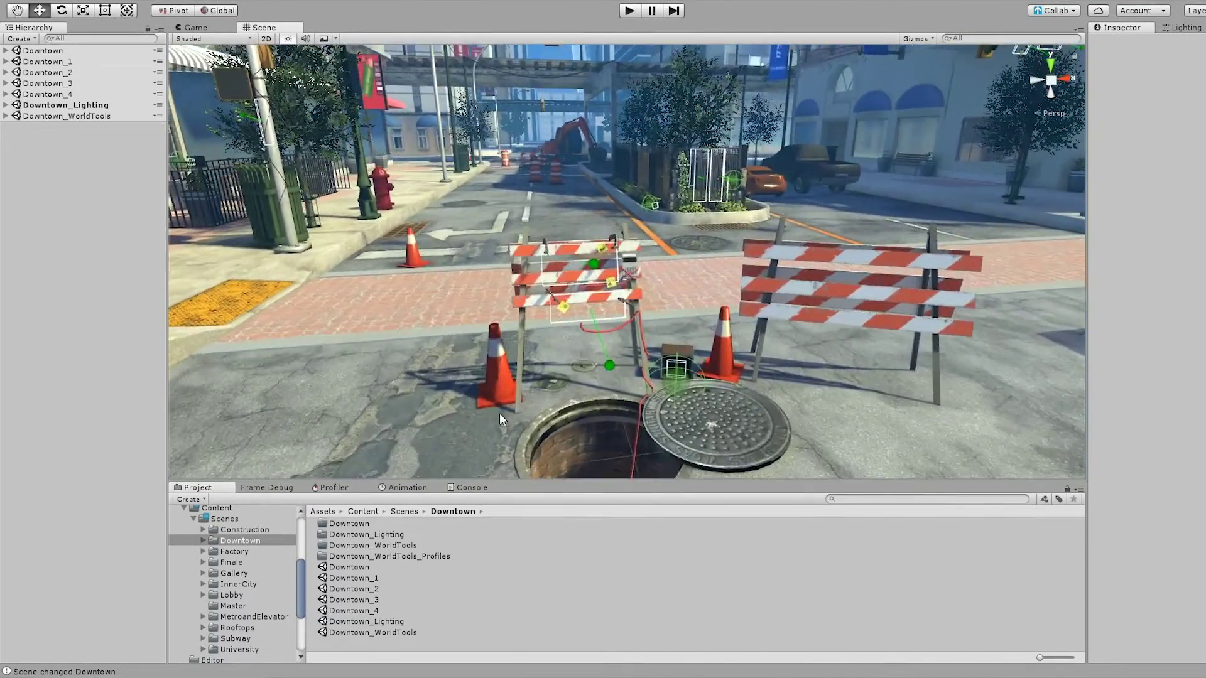
{"action": "left_click", "coordinate": [223, 519]}
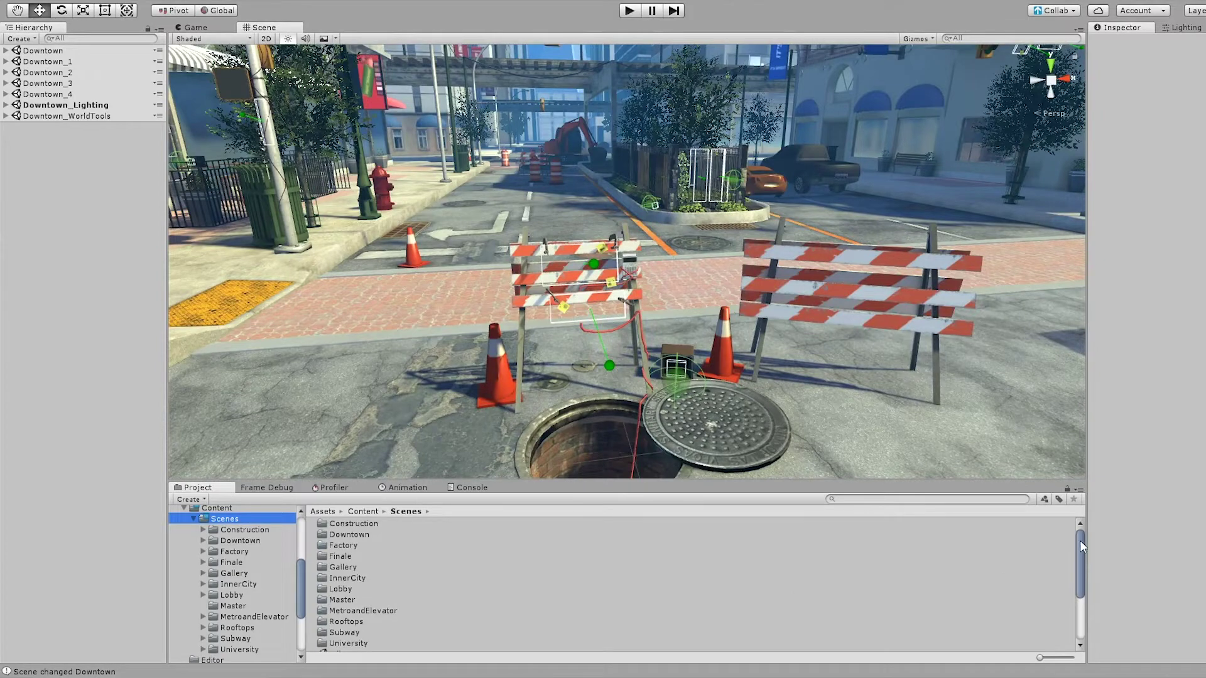
{"action": "left_click_drag", "start_coordinate": [1079, 541], "coordinate": [1079, 582]}
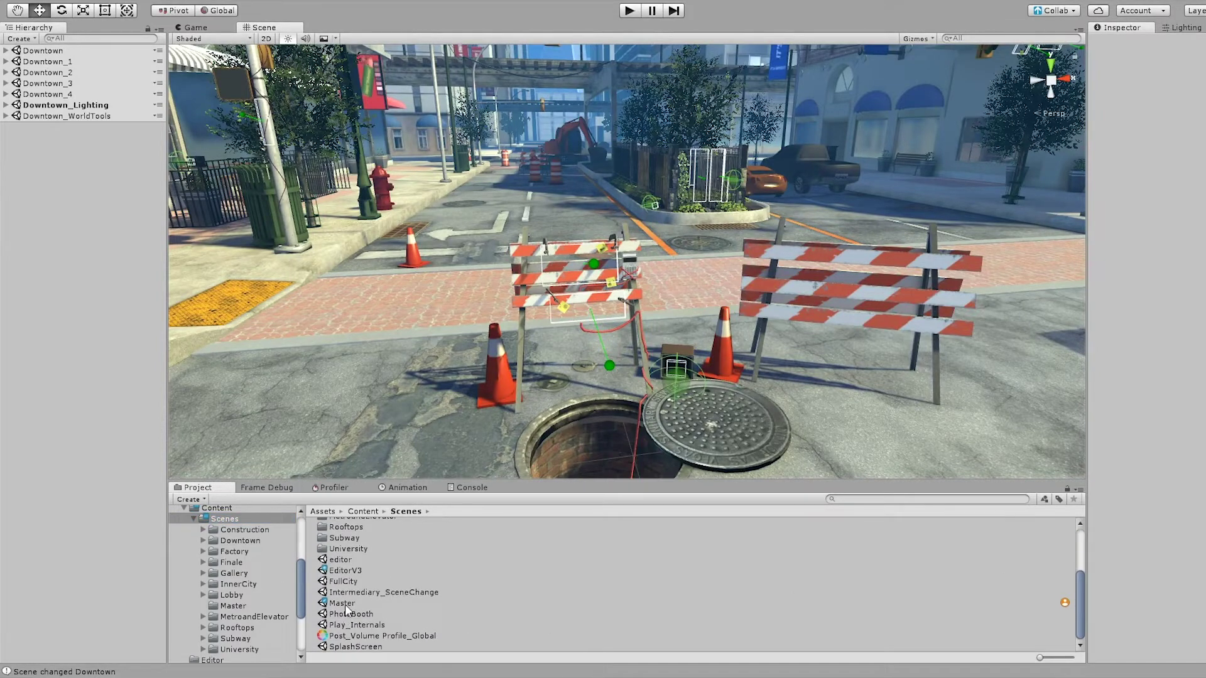
- Open Master.unity and select the ContentManager_SPAWN HERE object
{"action": "double_click", "coordinate": [345, 604]}
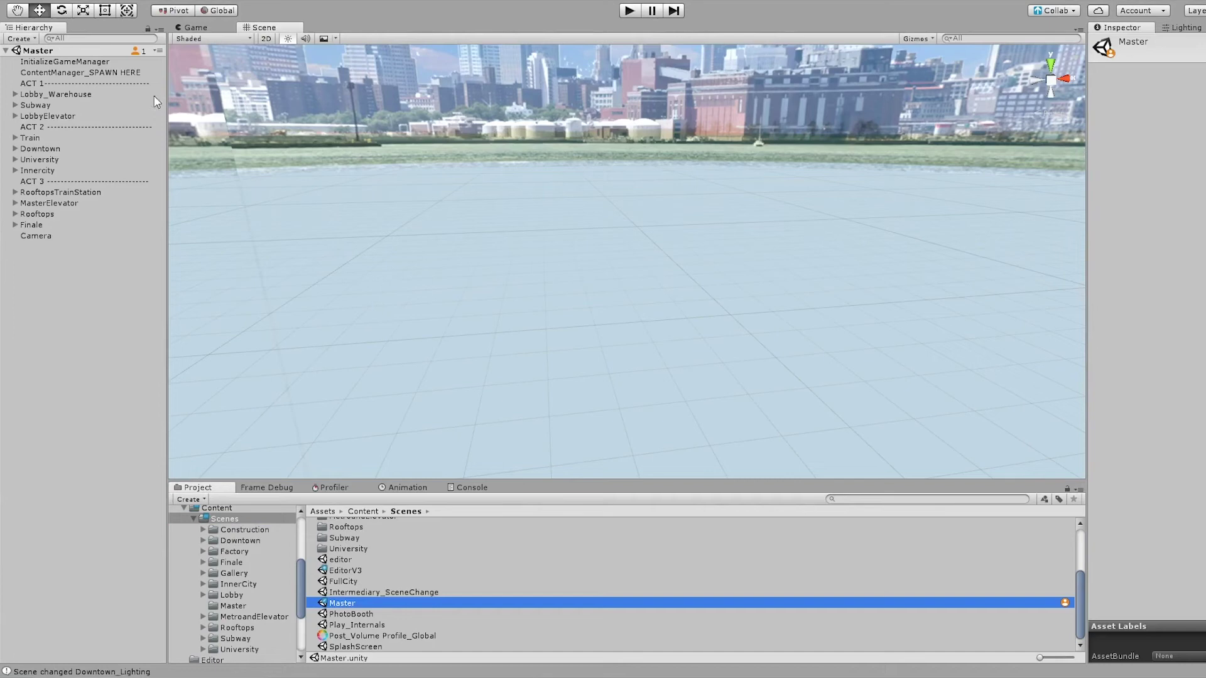
{"action": "left_click", "coordinate": [46, 73]}
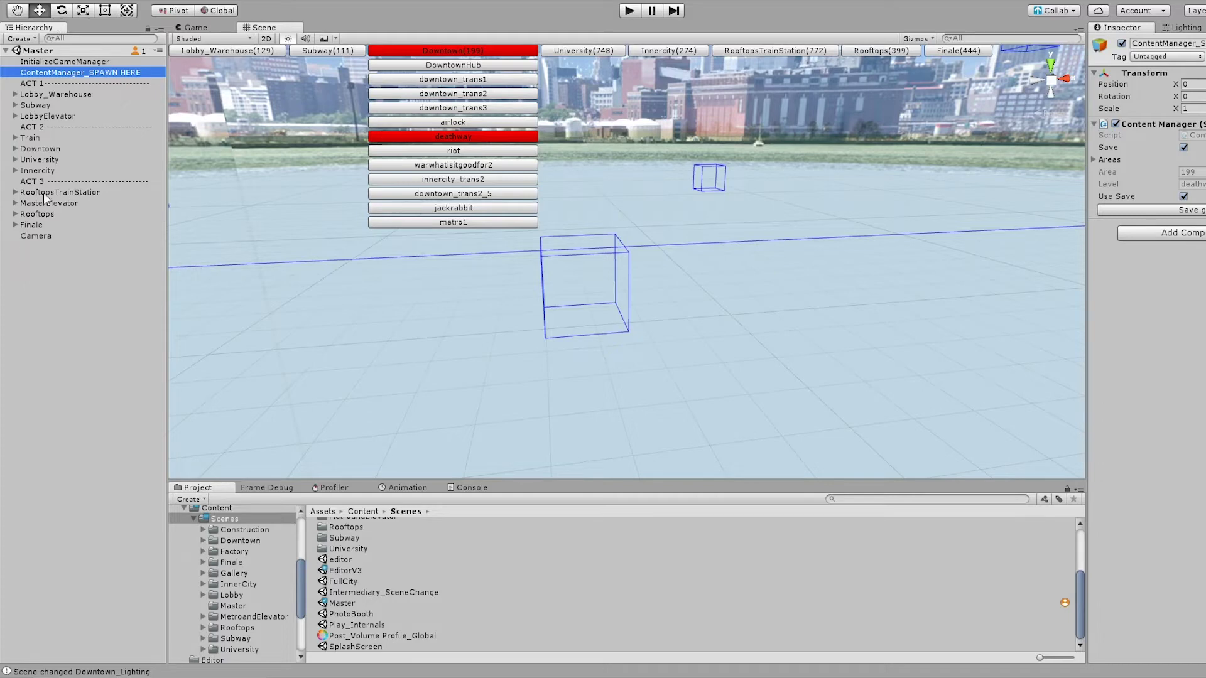
{"action": "left_click", "coordinate": [84, 267]}
{"action": "left_click", "coordinate": [112, 76]}
- Browse the spawn areas and set the spawn point to Lobby_Warehouse's Tut2 level
{"action": "left_click", "coordinate": [214, 54]}
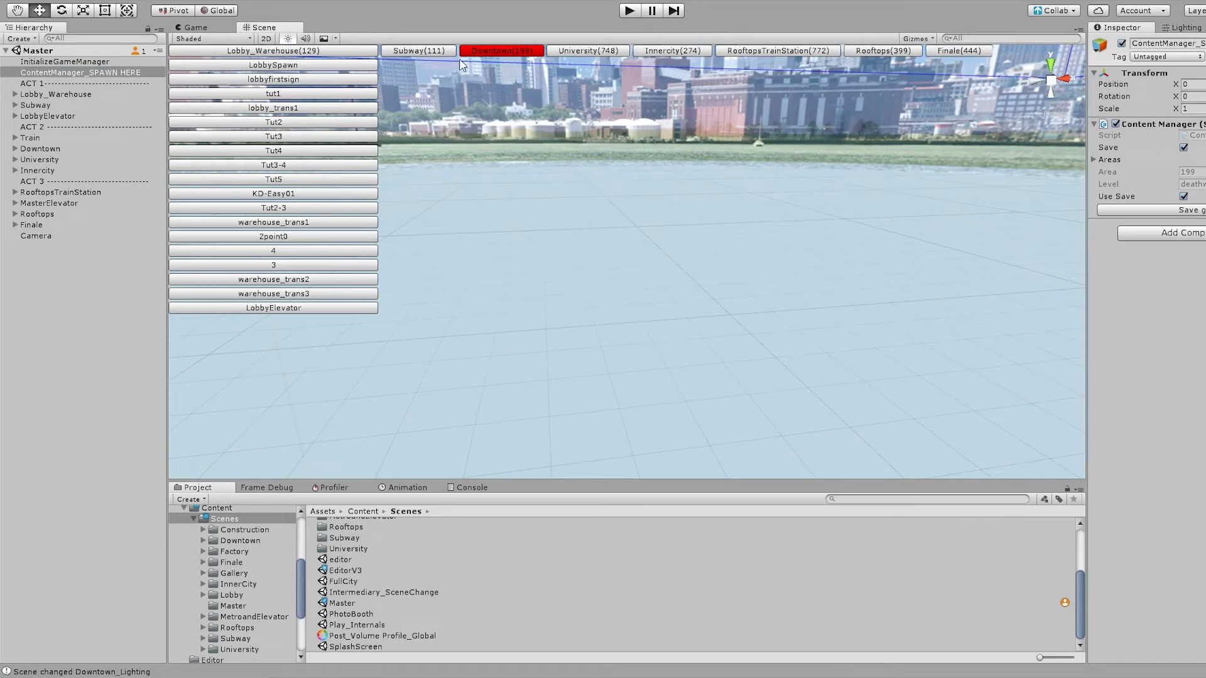
{"action": "left_click", "coordinate": [440, 55]}
{"action": "left_click", "coordinate": [476, 56]}
{"action": "left_click", "coordinate": [563, 56]}
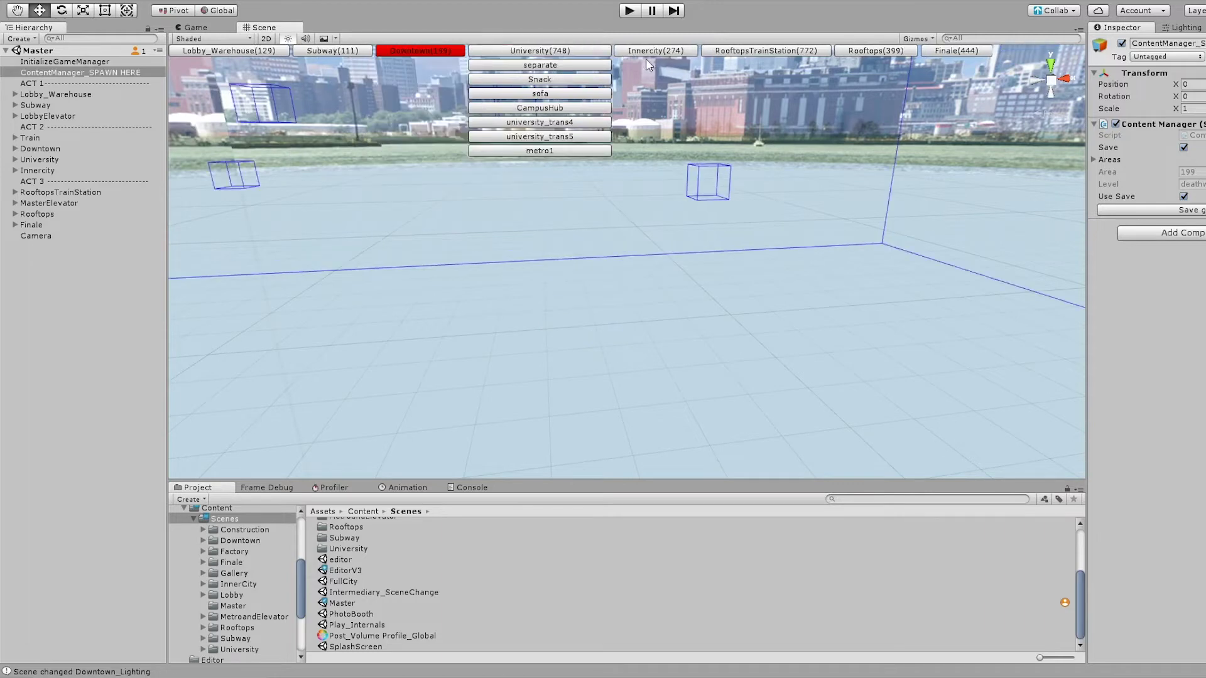
{"action": "left_click", "coordinate": [645, 57]}
{"action": "left_click", "coordinate": [220, 55]}
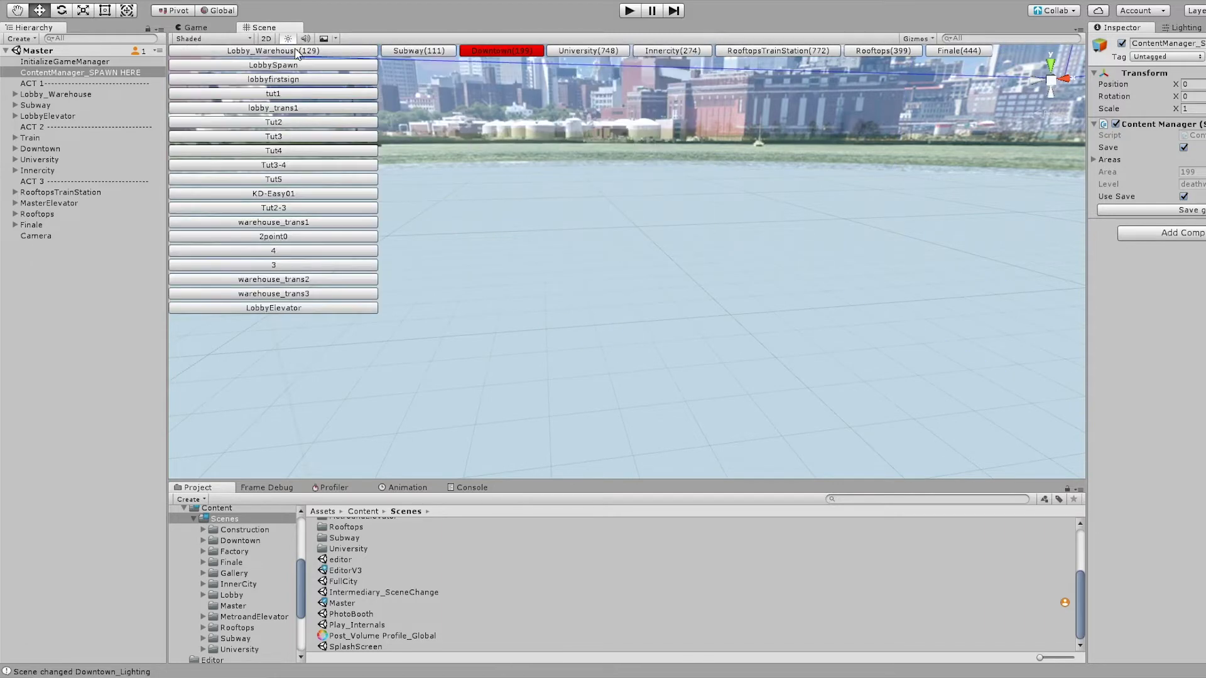
{"action": "left_click", "coordinate": [277, 123]}
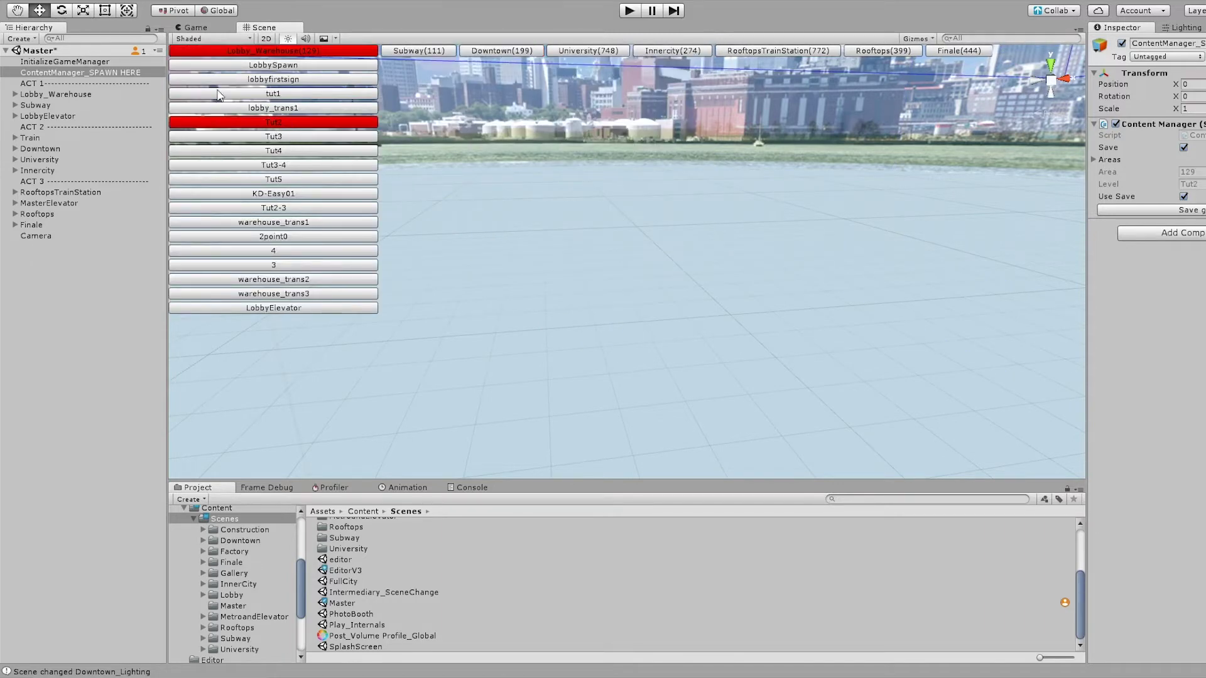
{"action": "left_click", "coordinate": [88, 299]}
- Play from the Tut2 spawn, slide four tiles to solve the first puzzle, then stop
{"action": "left_click", "coordinate": [629, 11]}
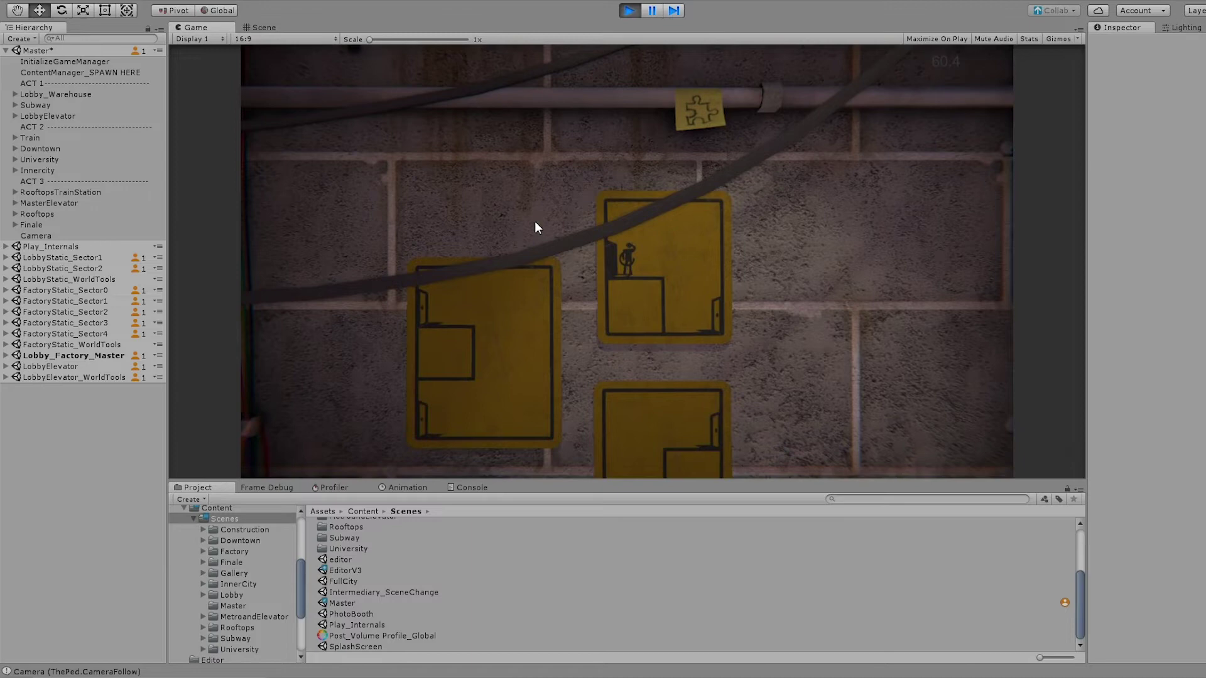
{"action": "left_click_drag", "start_coordinate": [530, 204], "coordinate": [766, 221]}
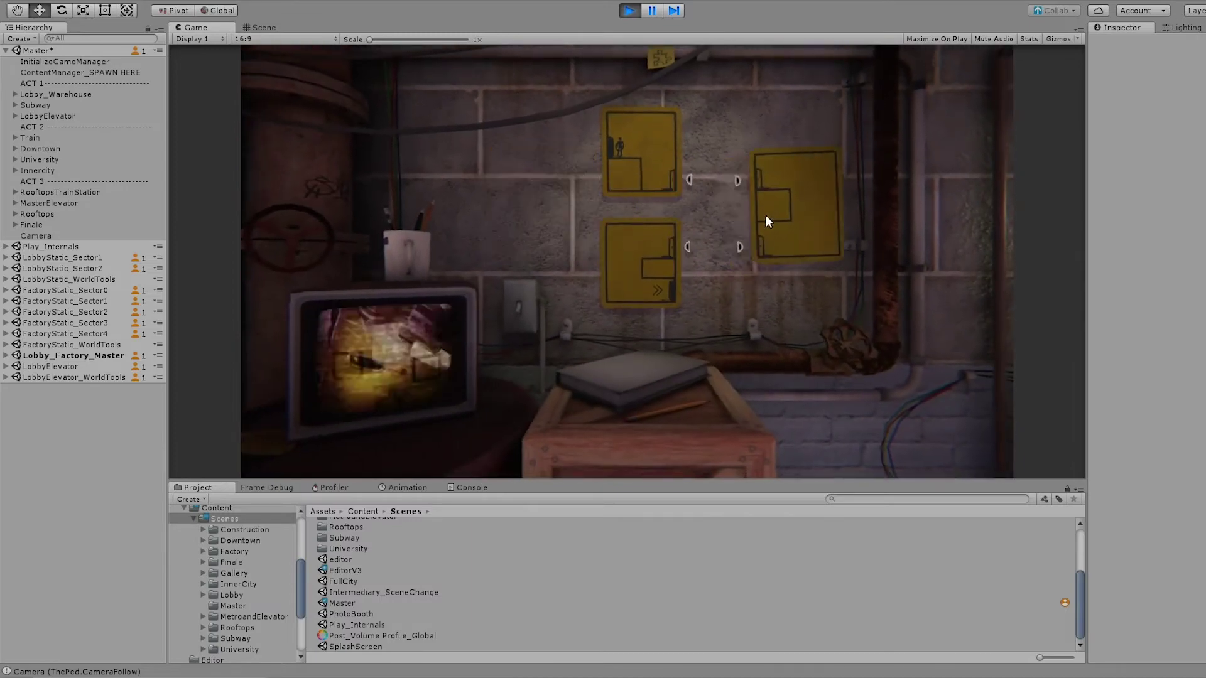
{"action": "left_click_drag", "start_coordinate": [657, 153], "coordinate": [604, 148]}
{"action": "left_click_drag", "start_coordinate": [646, 261], "coordinate": [609, 261]}
{"action": "left_click_drag", "start_coordinate": [714, 213], "coordinate": [636, 174]}
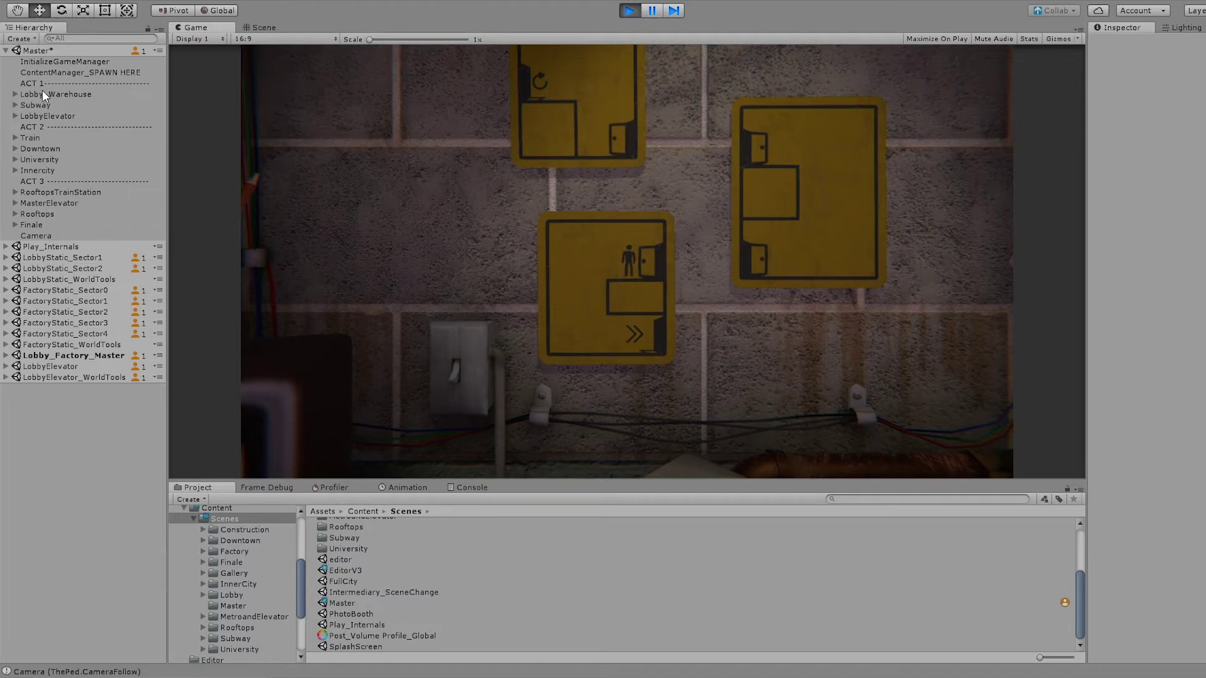
{"action": "left_click", "coordinate": [631, 11]}
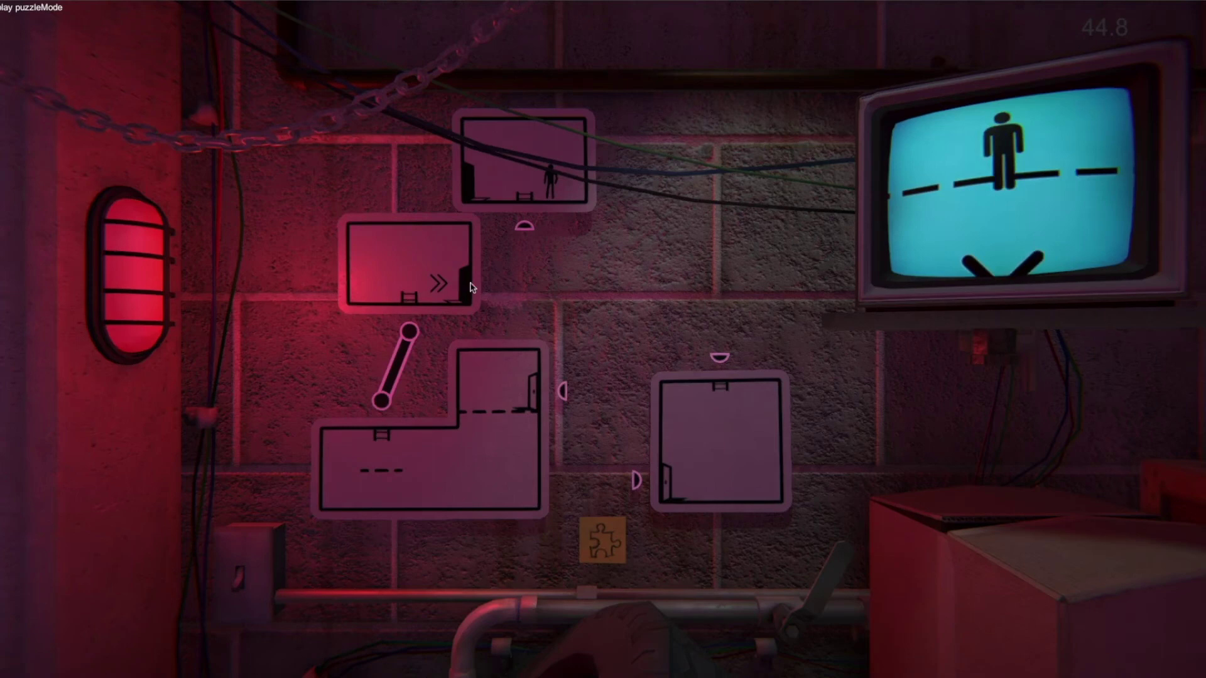
- Place the top tile above the lower-right tile and connect the tiles with links
{"action": "left_click_drag", "start_coordinate": [518, 230], "coordinate": [697, 309]}
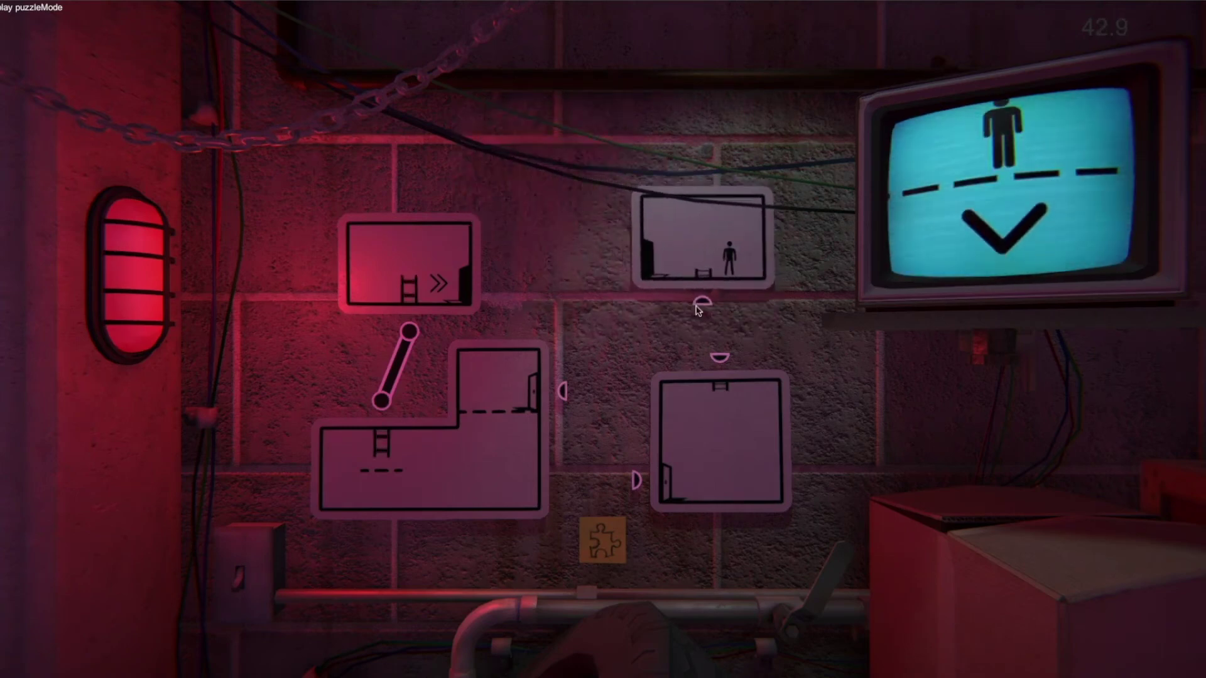
{"action": "left_click", "coordinate": [698, 307]}
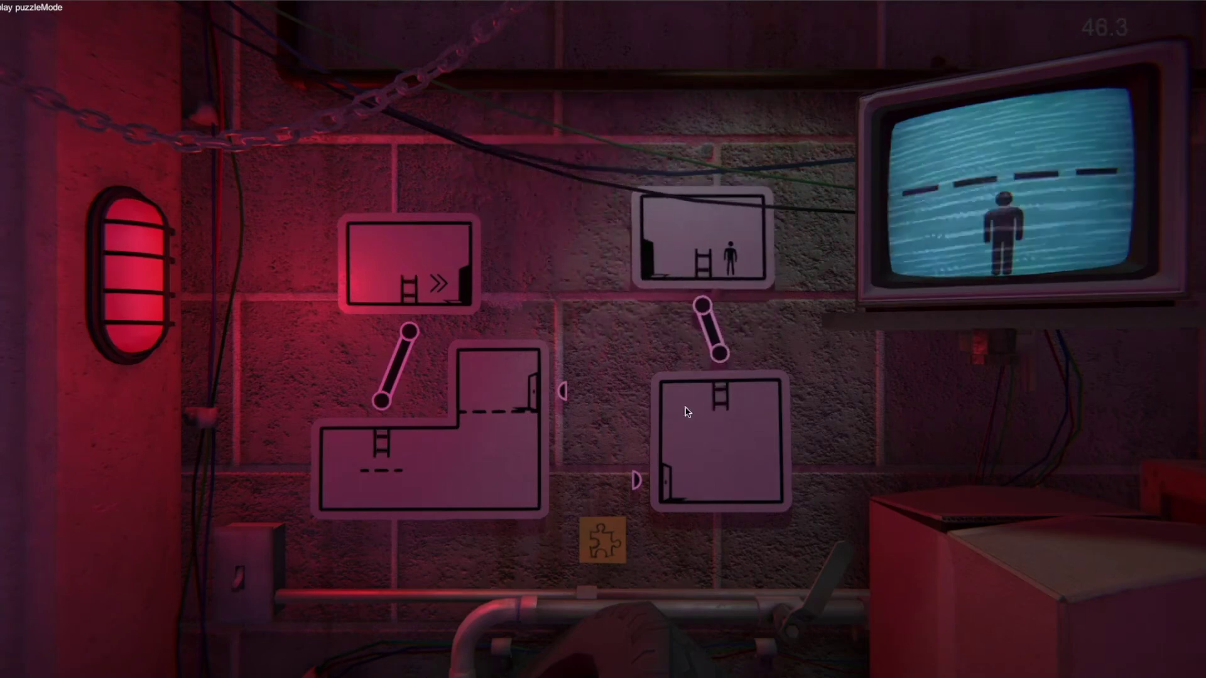
{"action": "left_click", "coordinate": [637, 481]}
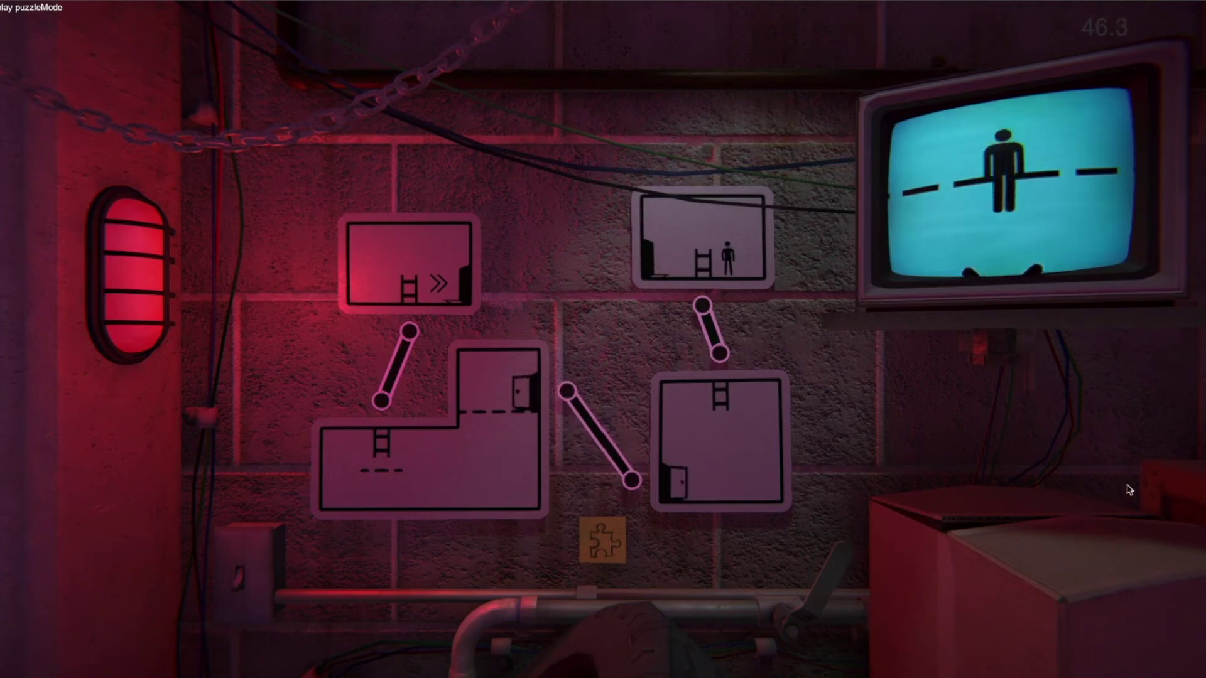